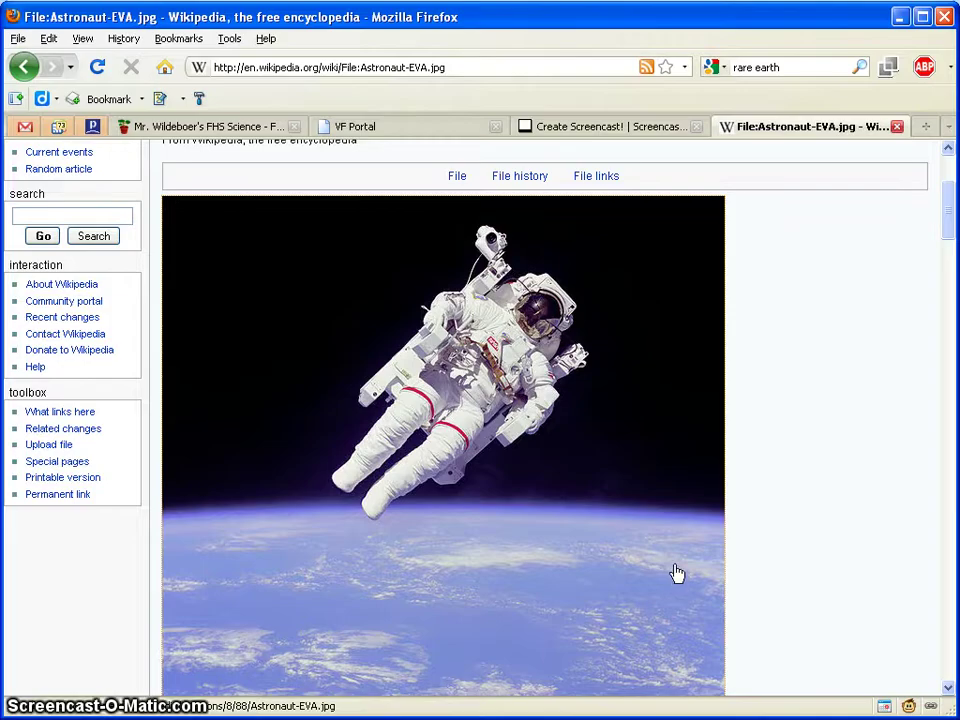
right_click(577, 425)
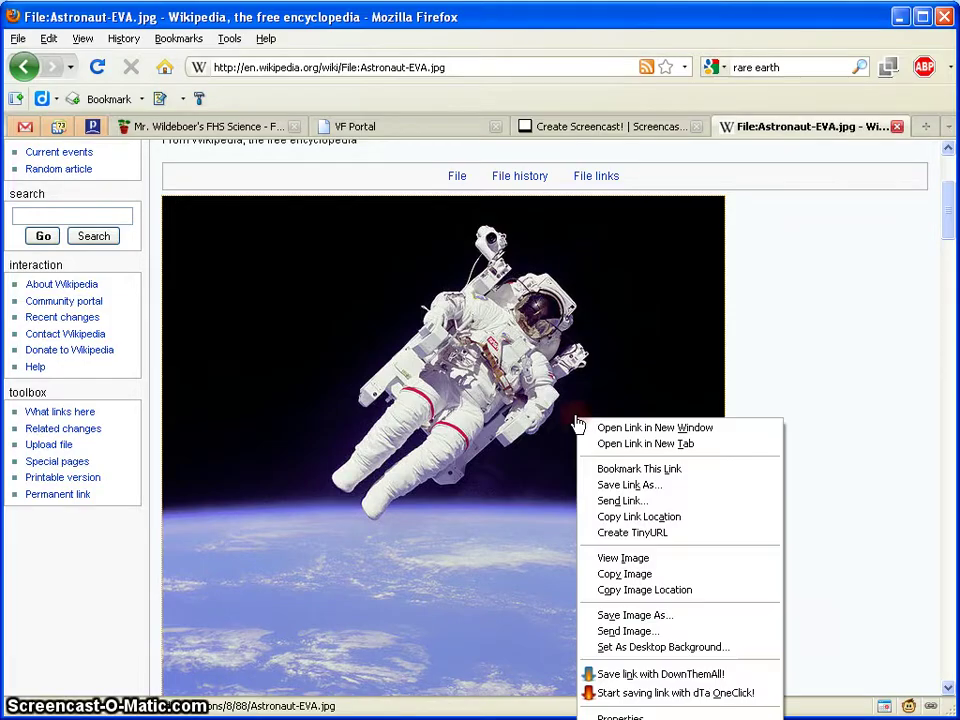
click(778, 343)
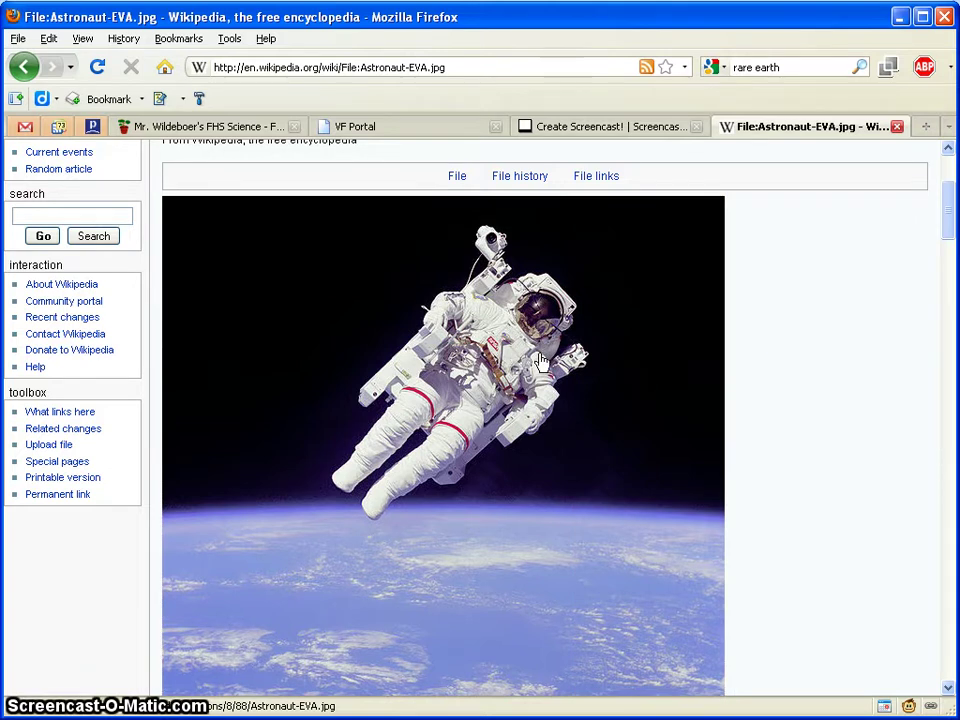
scroll(540, 361, down, 1)
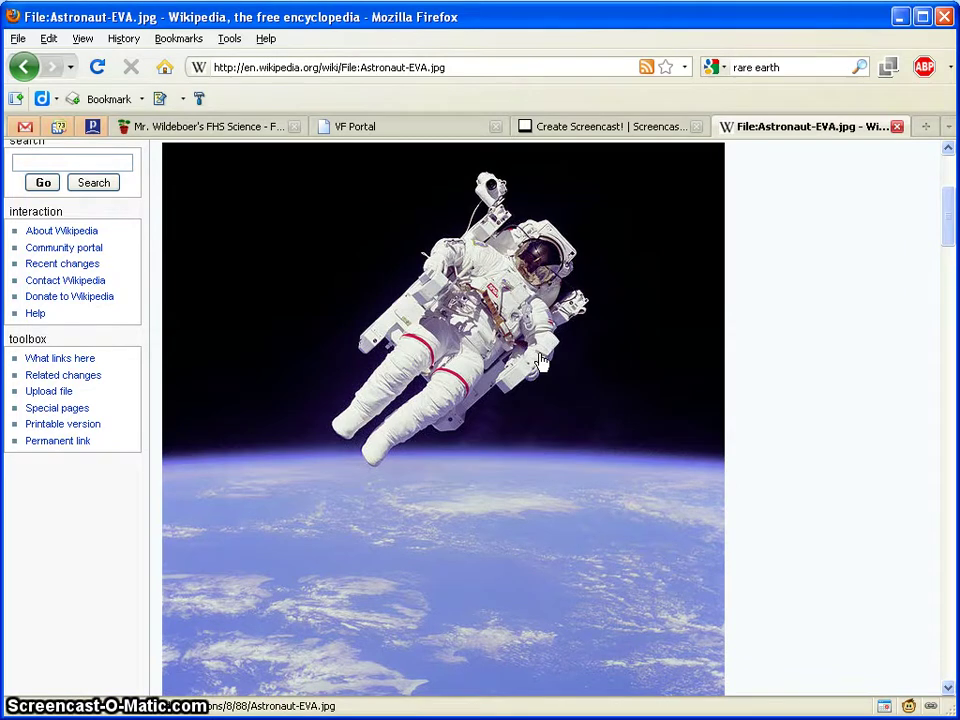
scroll(540, 361, down, 2)
scroll(540, 361, up, 3)
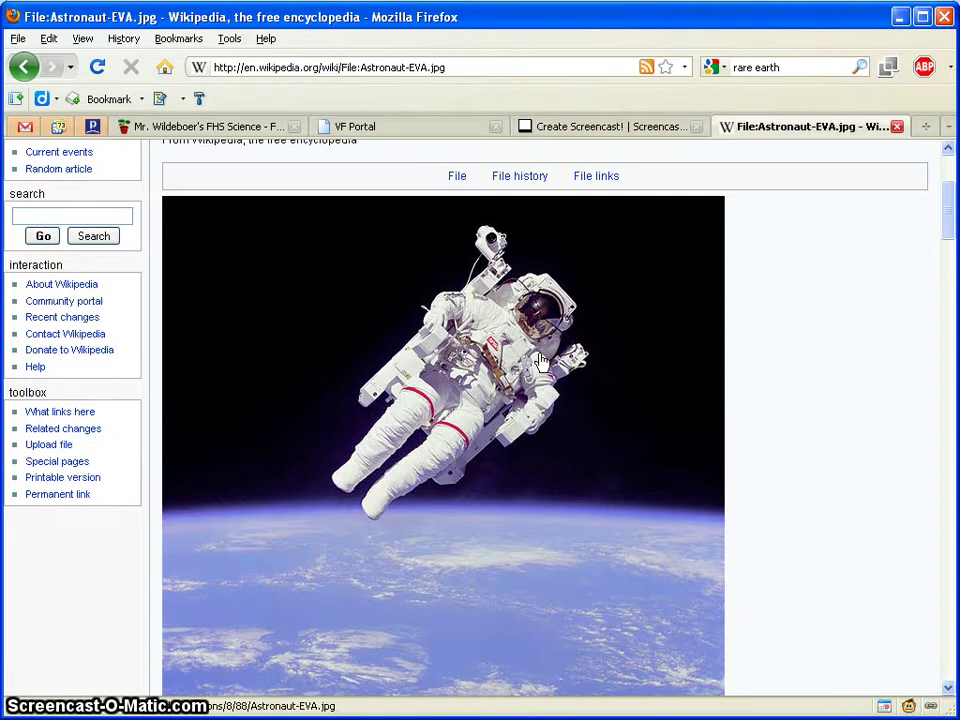
scroll(540, 361, down, 1)
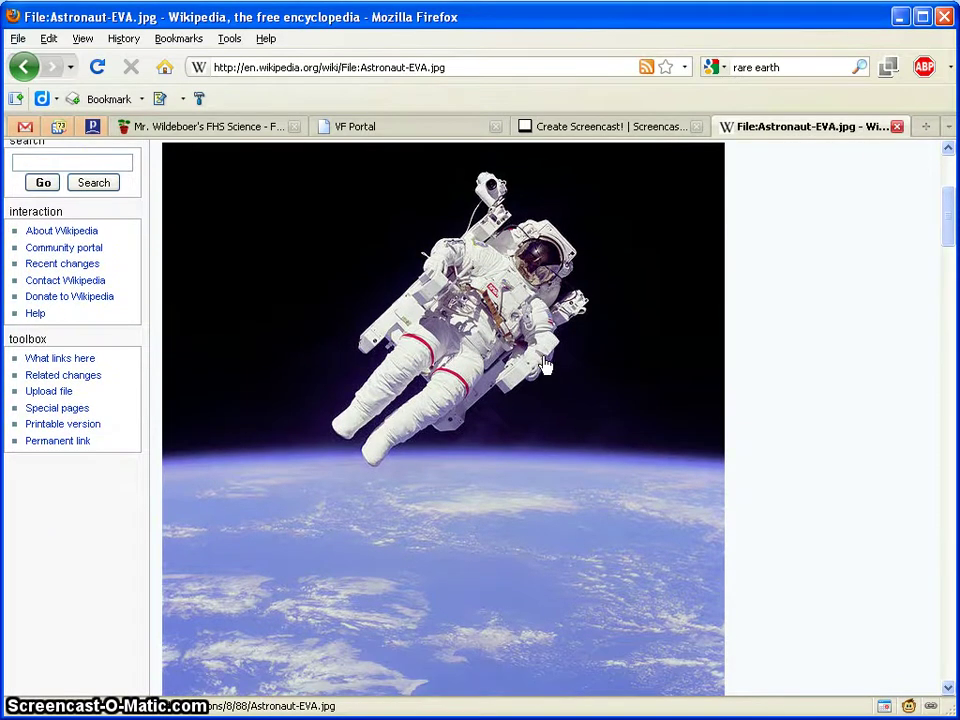
Copy the astronaut image from the Wikipedia page and paste it onto the blank slide in PowerPoint.
right_click(481, 343)
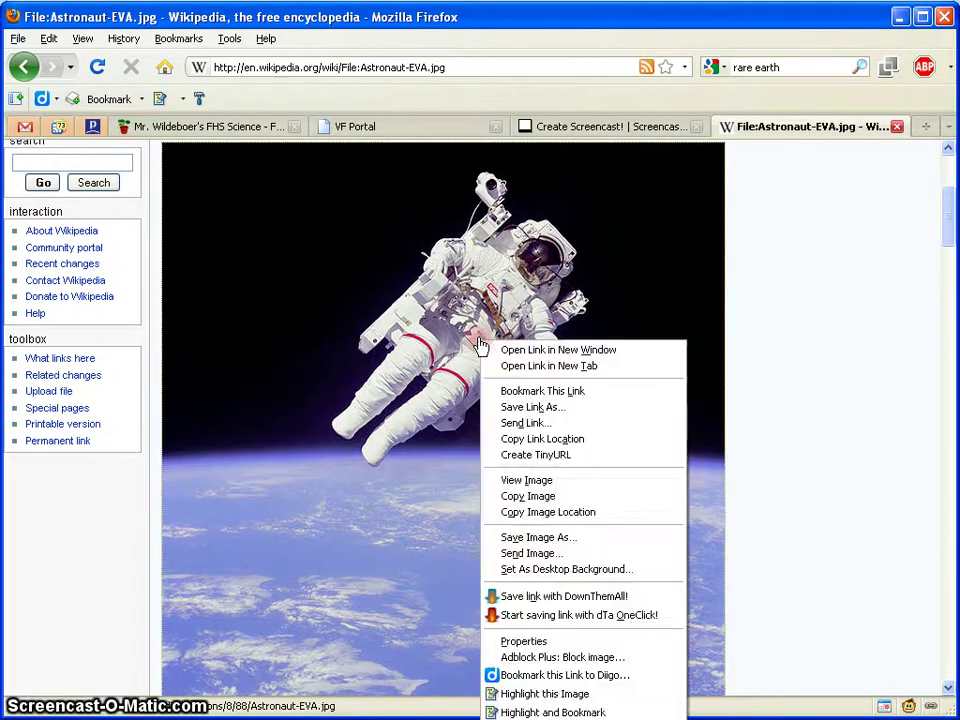
click(544, 500)
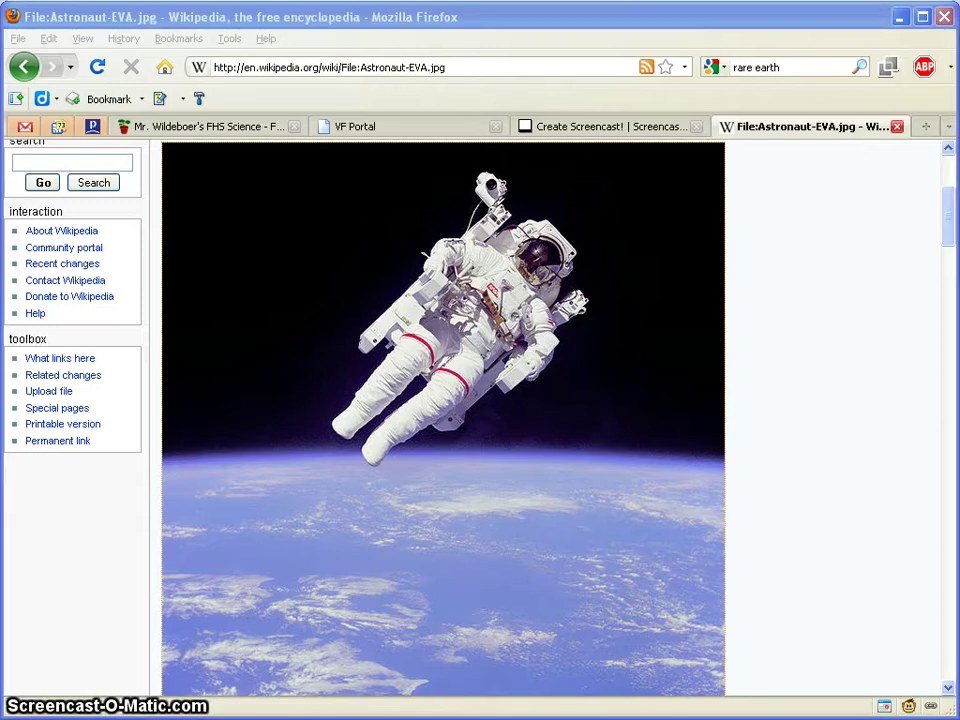
click(517, 712)
right_click(445, 369)
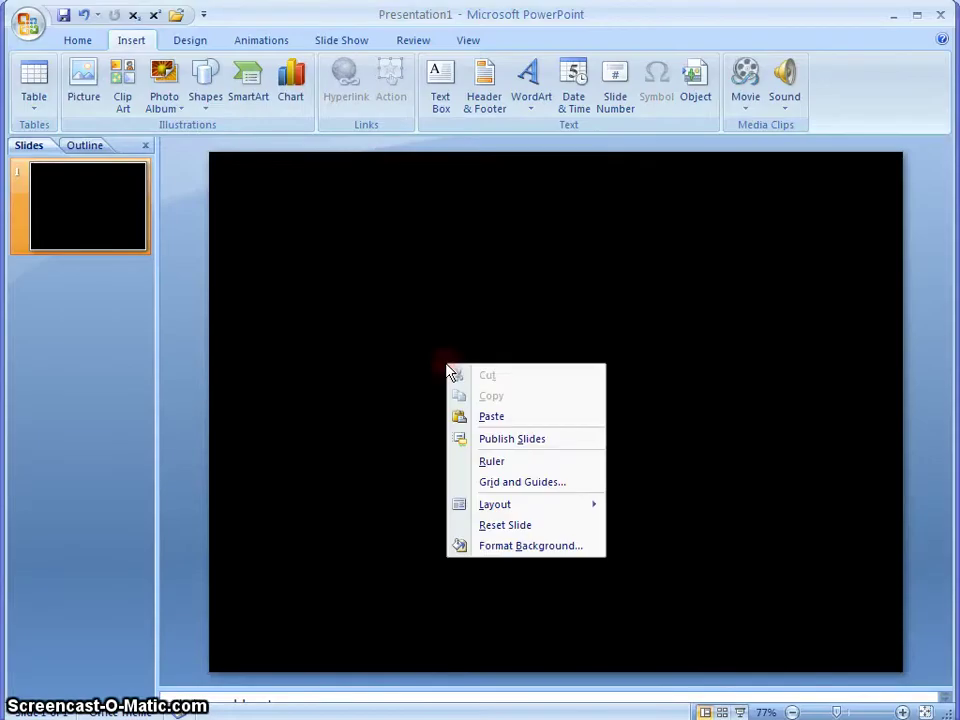
click(493, 416)
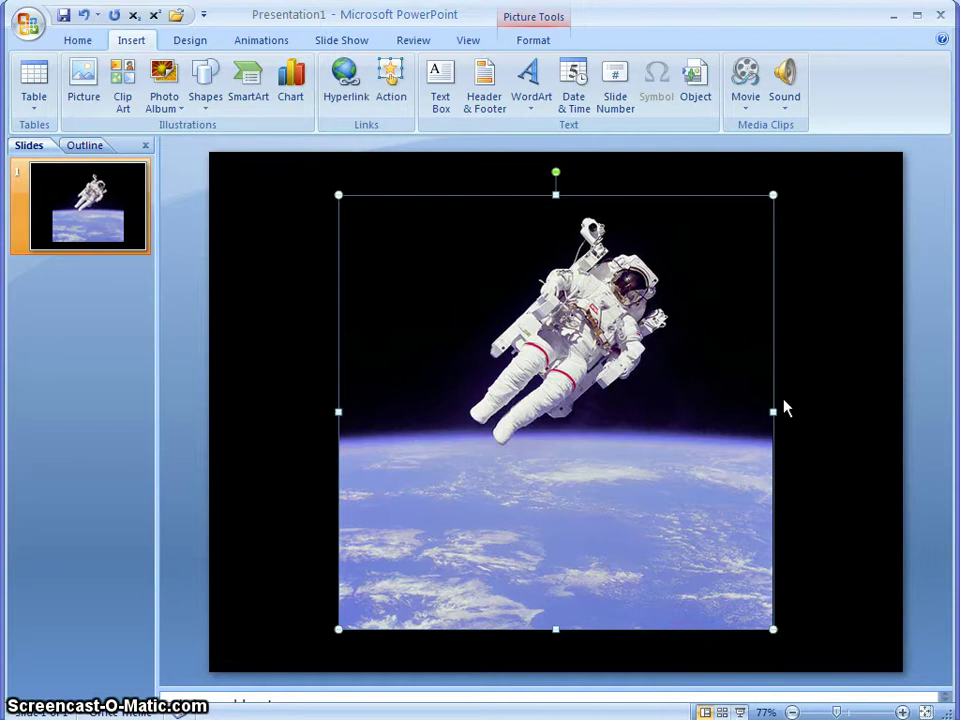
Move the astronaut picture to the slide's upper-left corner and enlarge it to the full slide height.
drag(690, 405, 553, 351)
drag(645, 583, 730, 672)
click(810, 529)
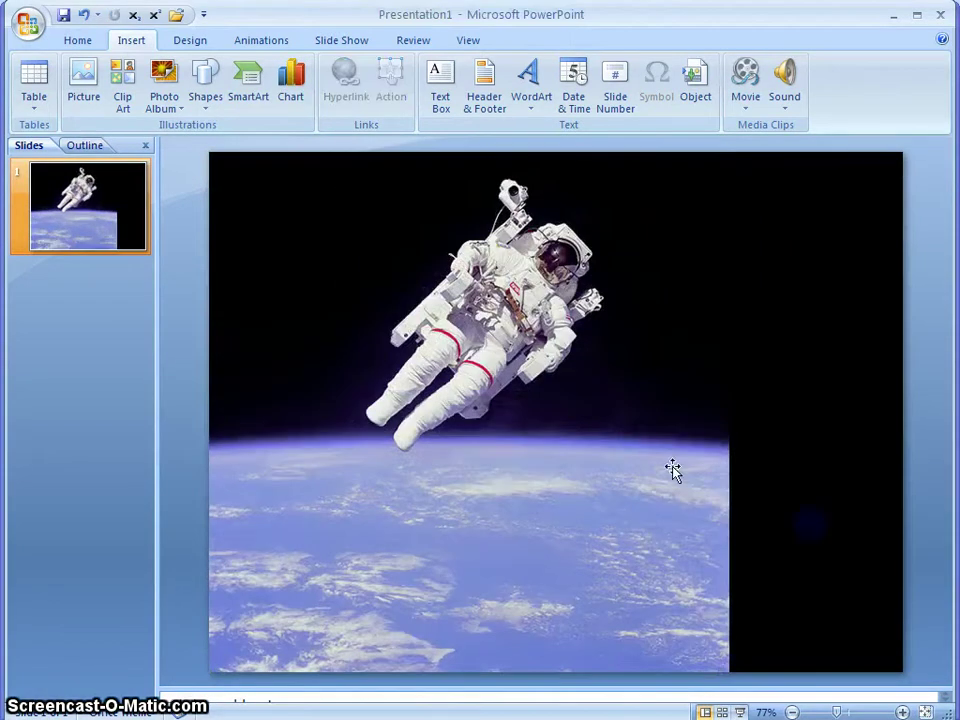
Draw an oval callout over the slide's right side and point its tail up toward the astronaut.
click(204, 84)
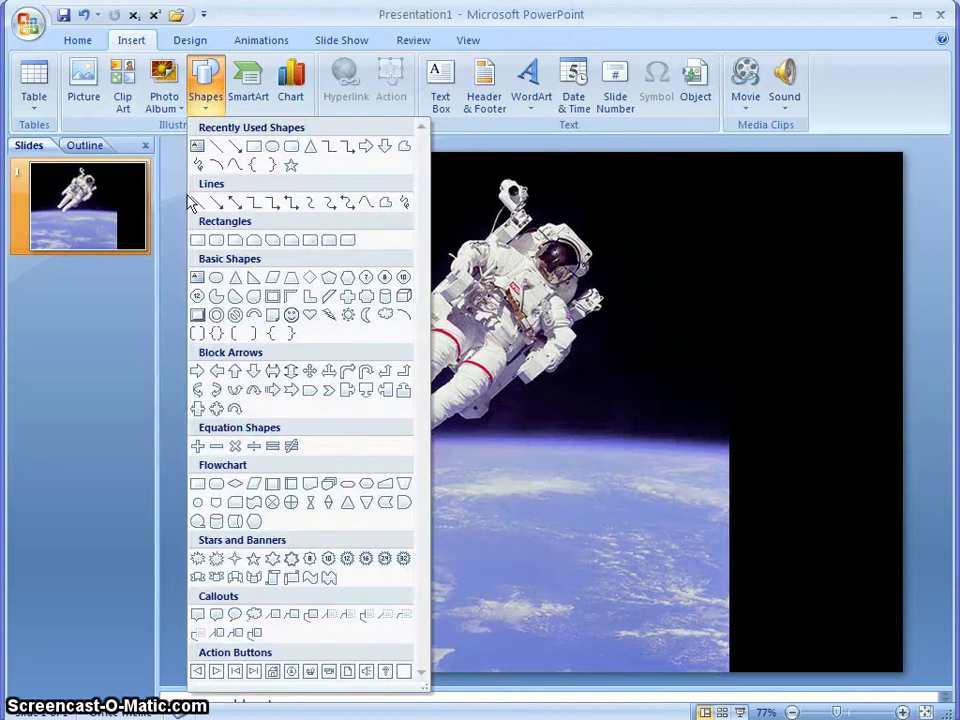
click(234, 614)
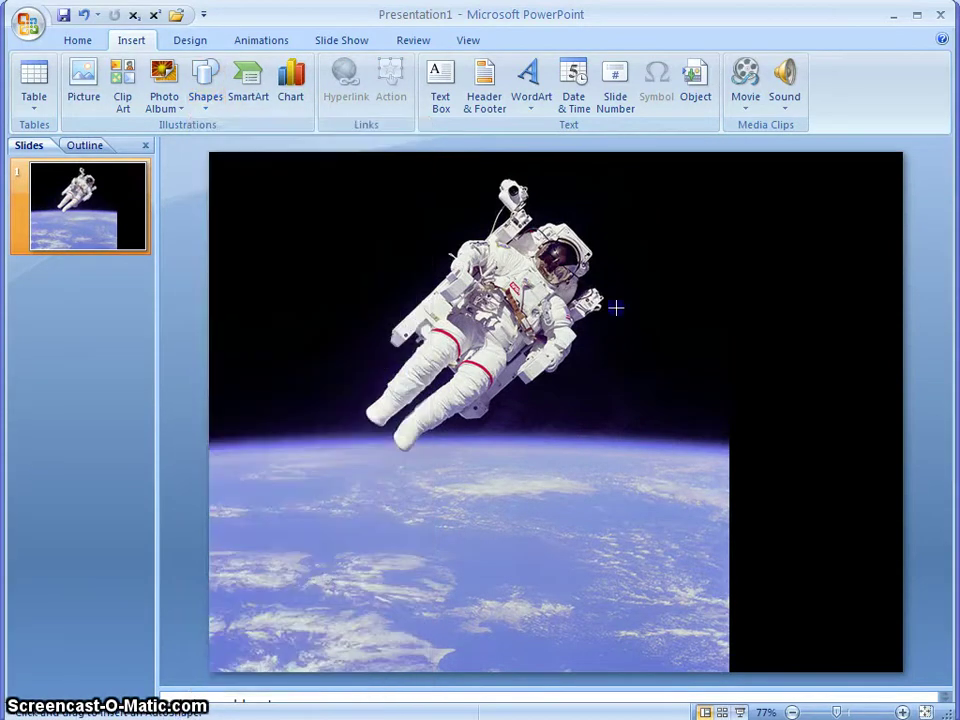
mouse_move(616, 308)
mouse_down()
mouse_move(748, 484)
mouse_move(838, 489)
mouse_move(851, 517)
mouse_up()
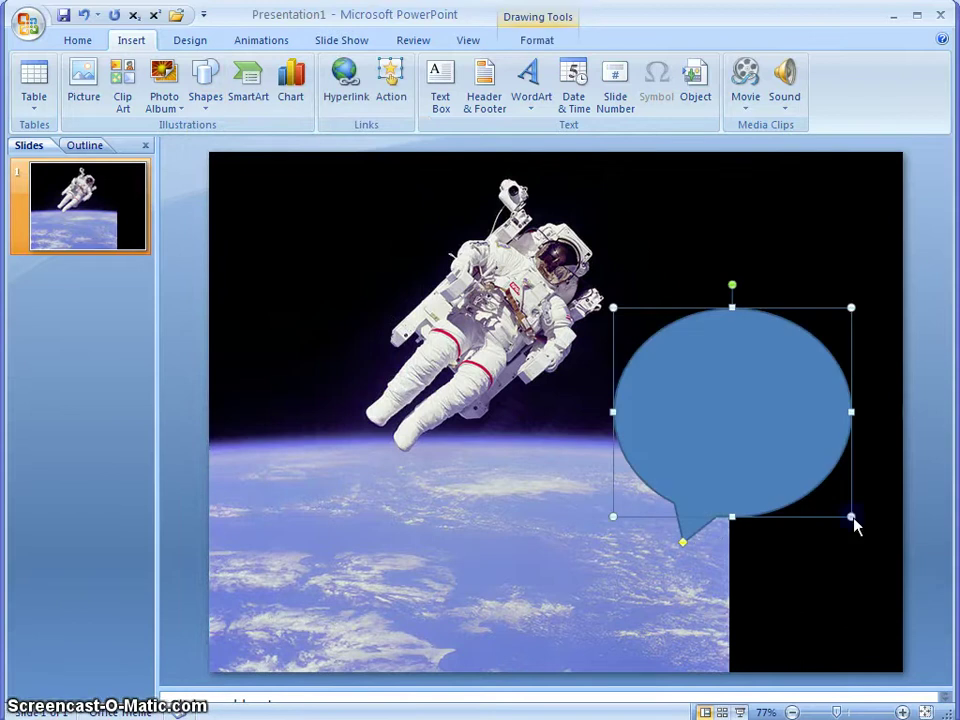
drag(681, 542, 619, 298)
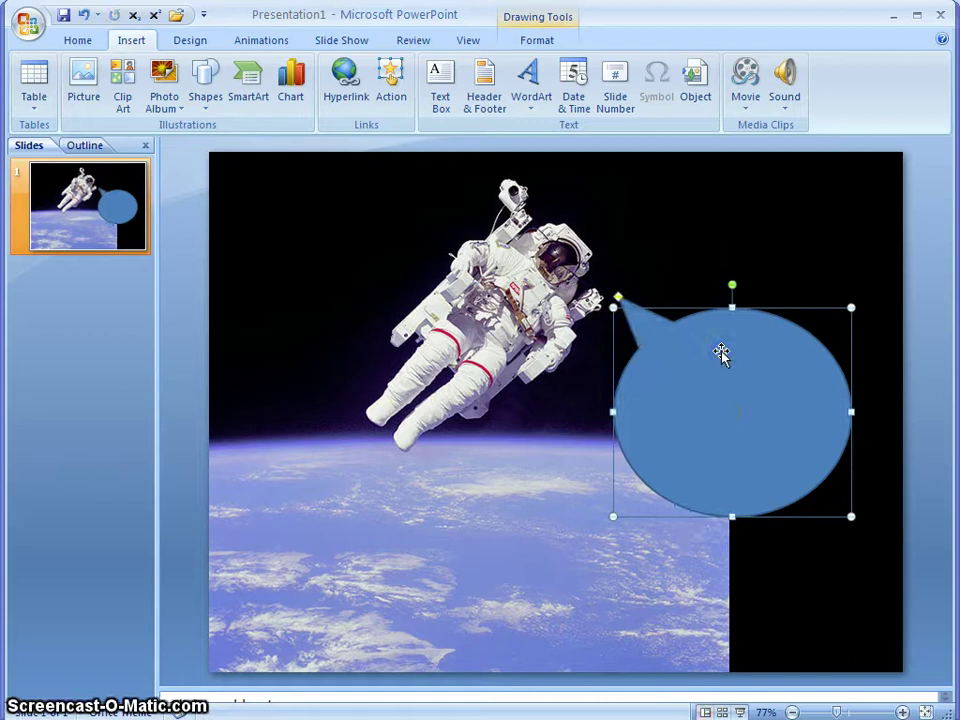
Enter "Welcome to Planet Earth" in the callout, with a line break before "Planet".
text(Welcome)
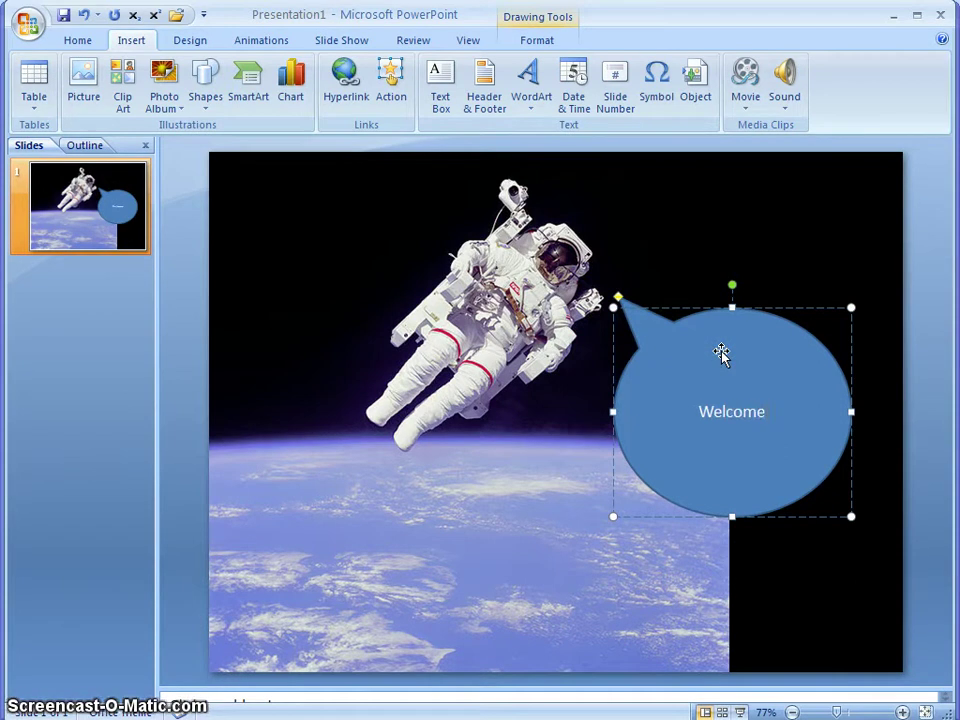
text( to Pl)
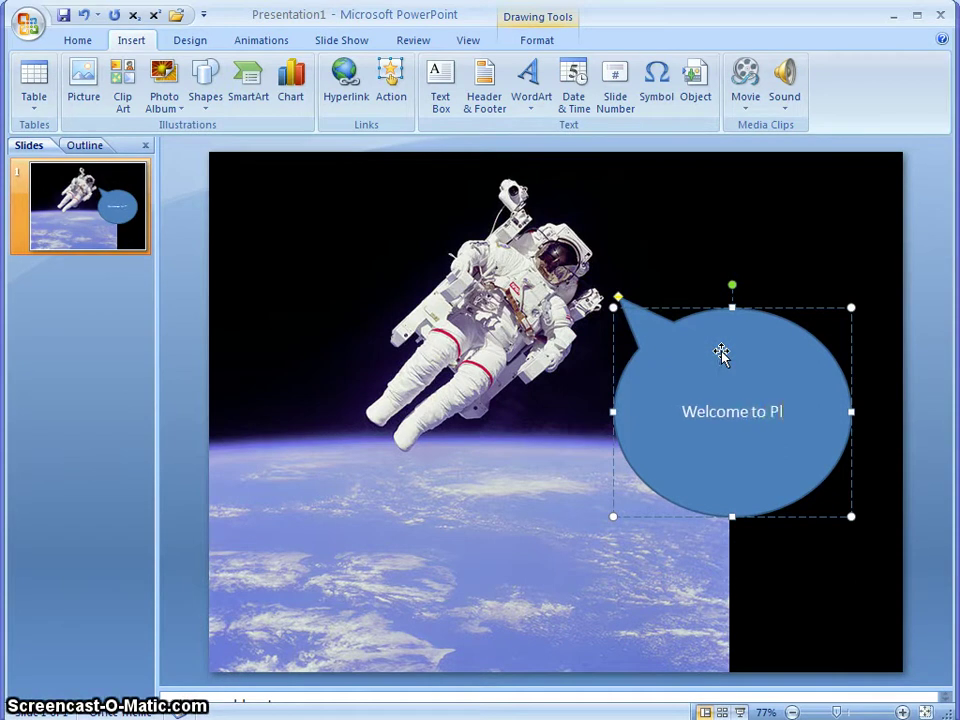
text(anet)
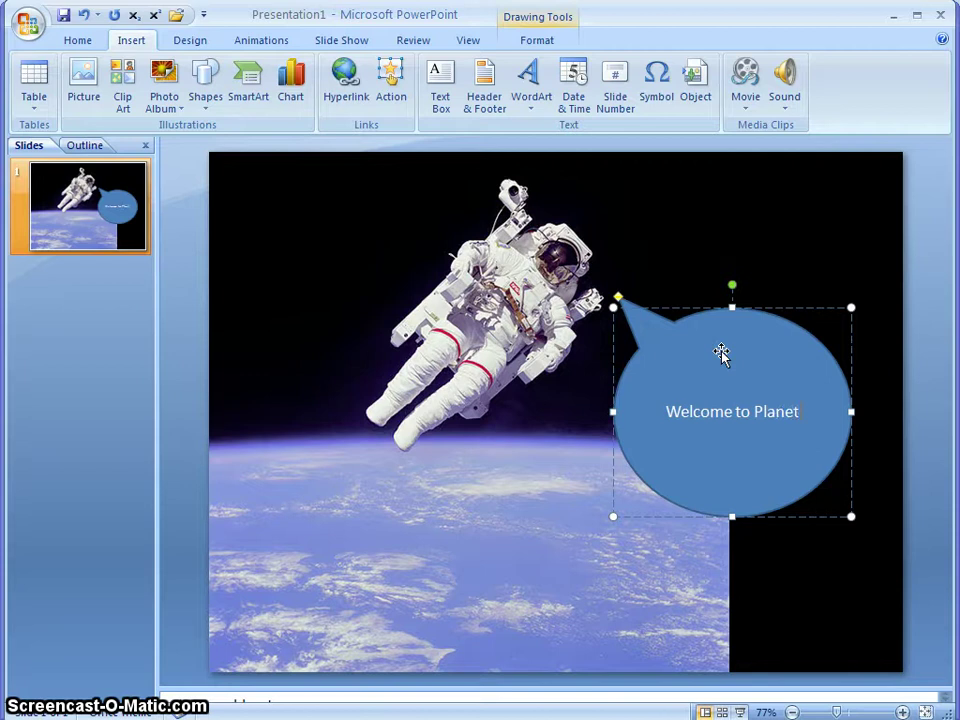
text( W)
key(BackSpace)
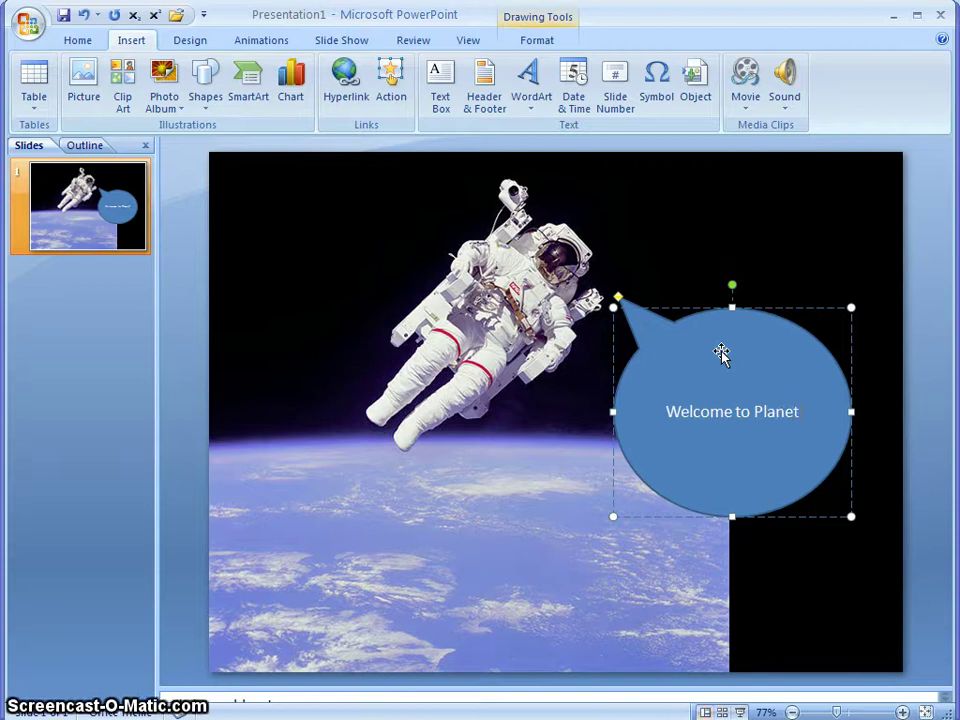
text(Earth)
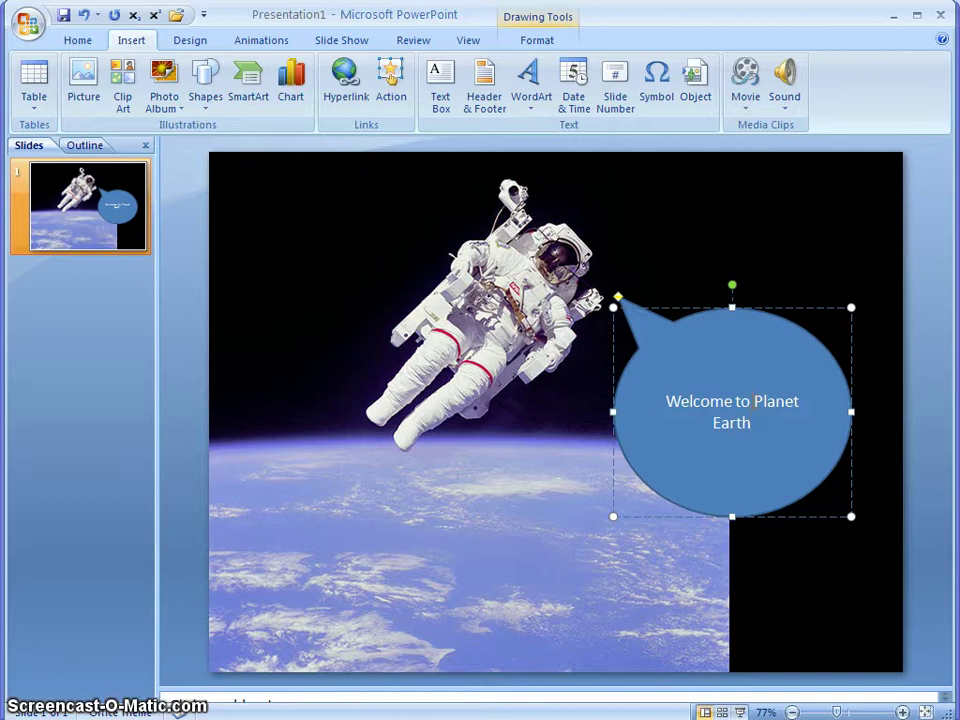
click(753, 404)
key(Return)
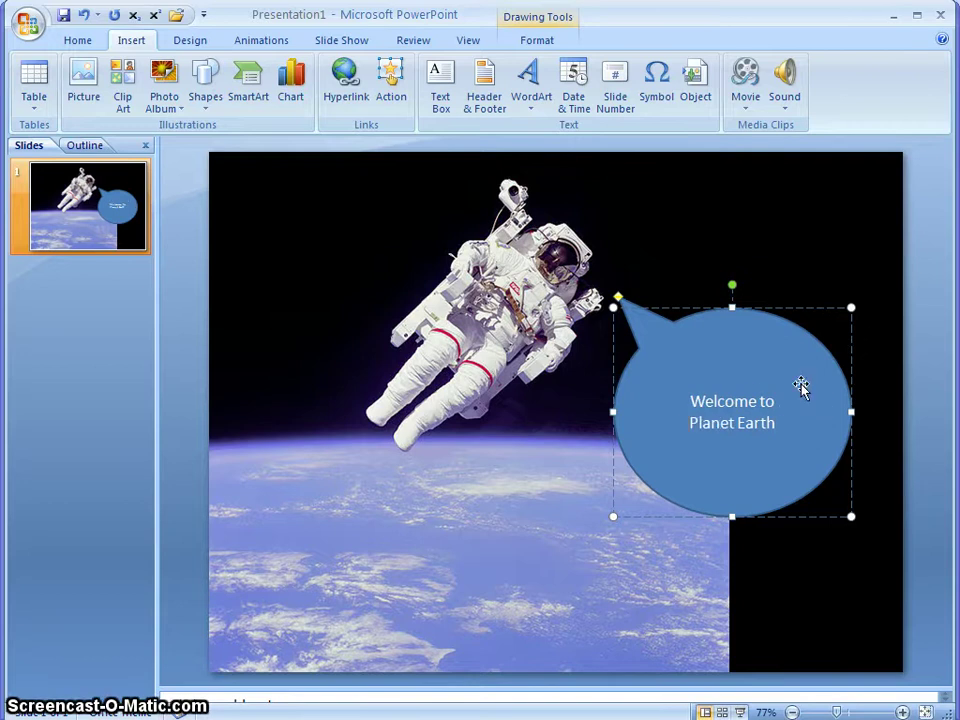
click(774, 313)
click(813, 277)
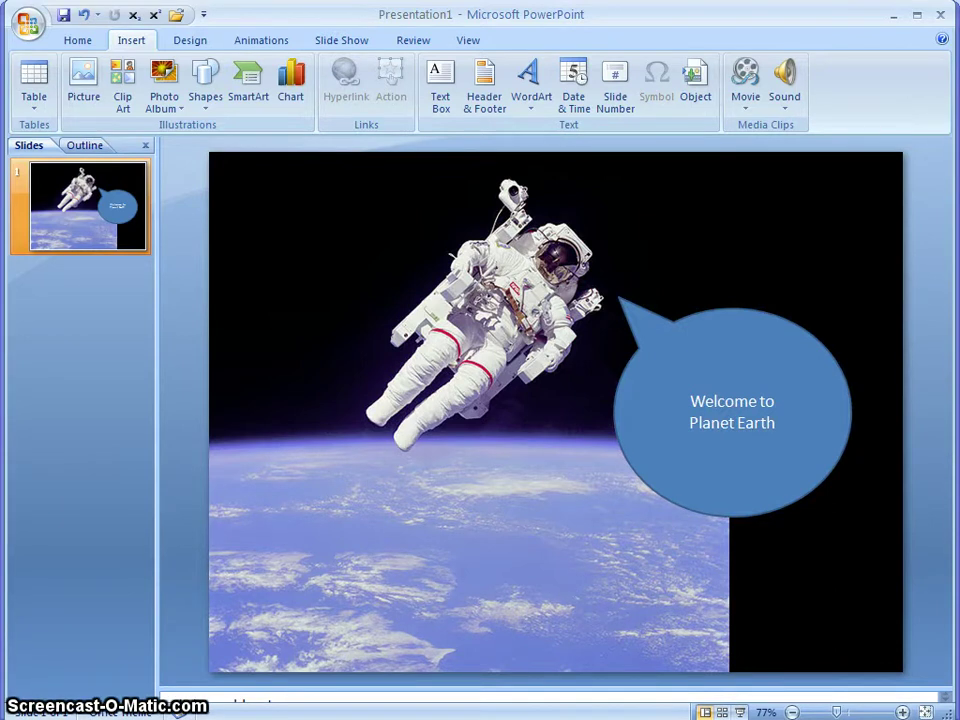
Switch back to the Wikipedia image page in Firefox and copy its web address.
key(alt+Tab)
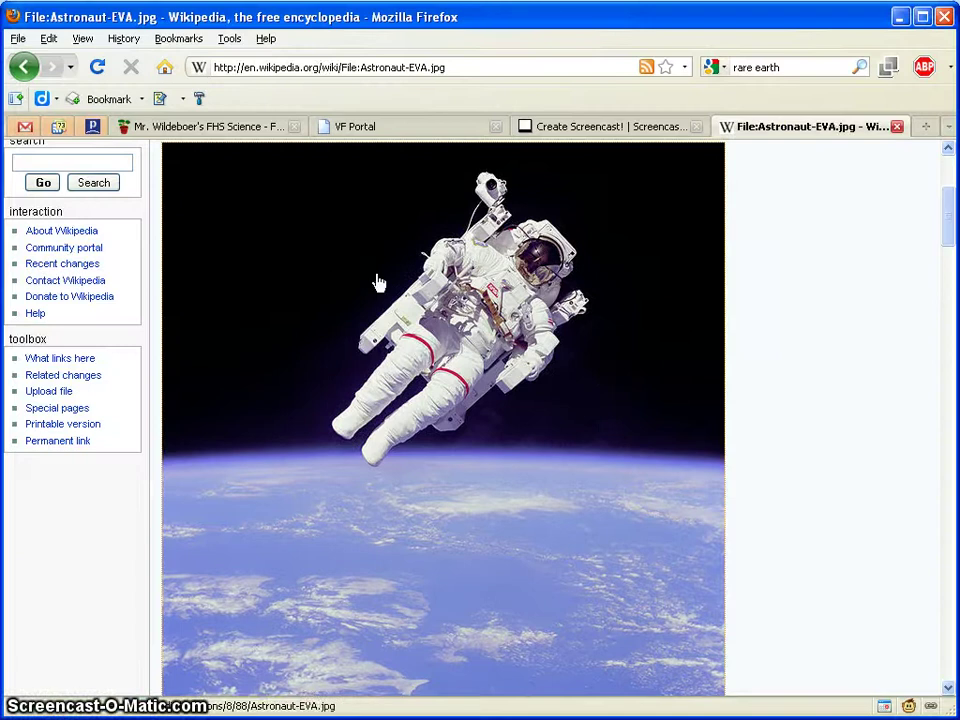
click(323, 66)
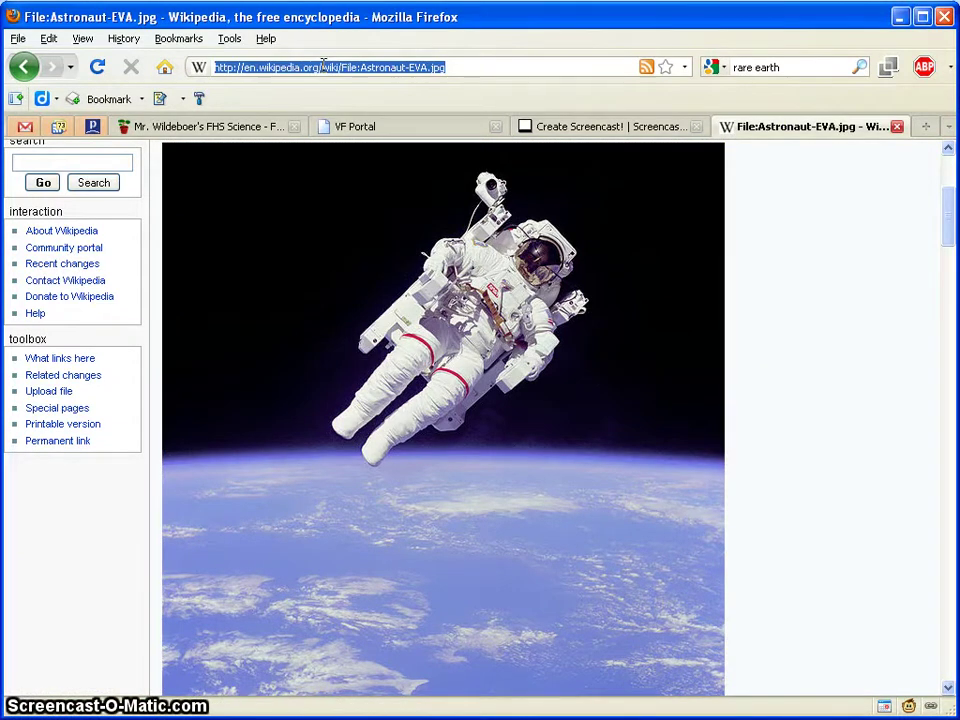
right_click(323, 66)
click(358, 118)
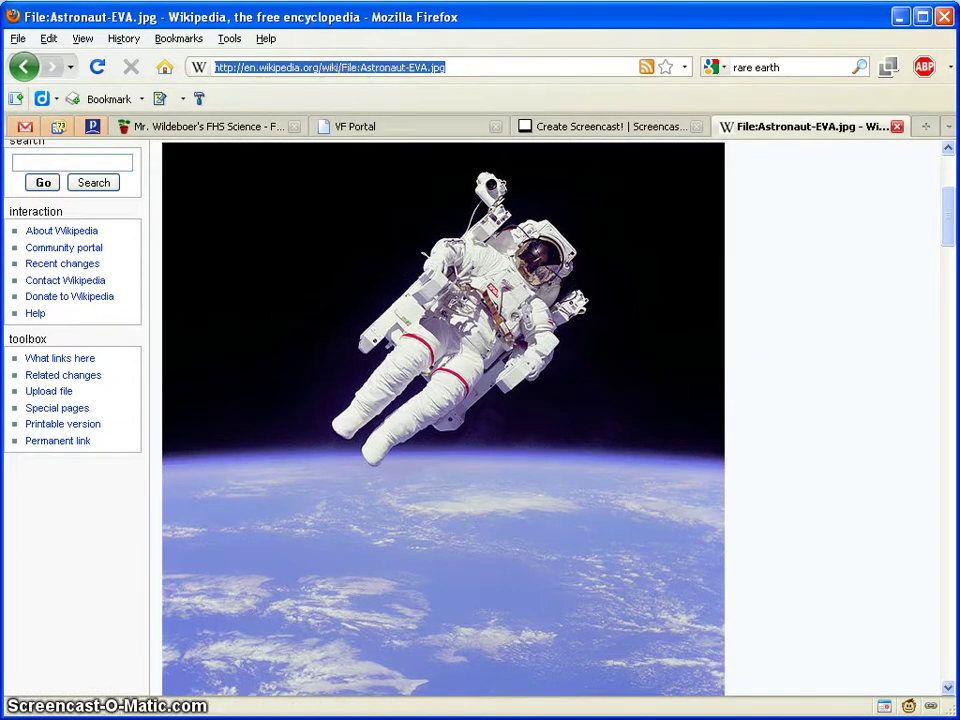
Paste the copied address onto the PowerPoint slide and place it in the lower-left corner of the picture.
key(alt+Tab)
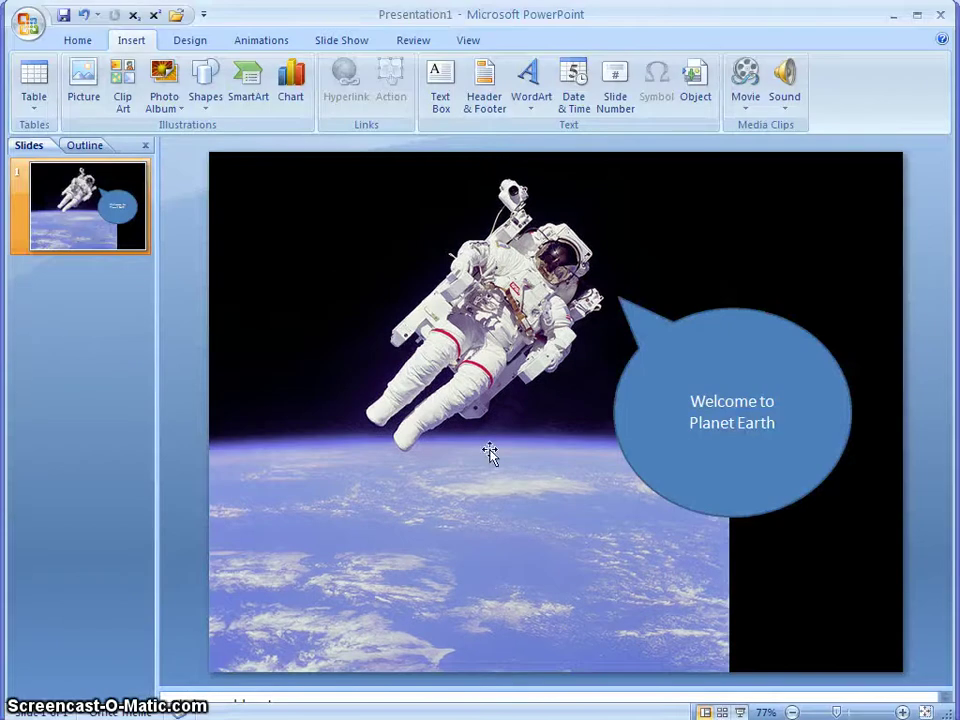
right_click(785, 582)
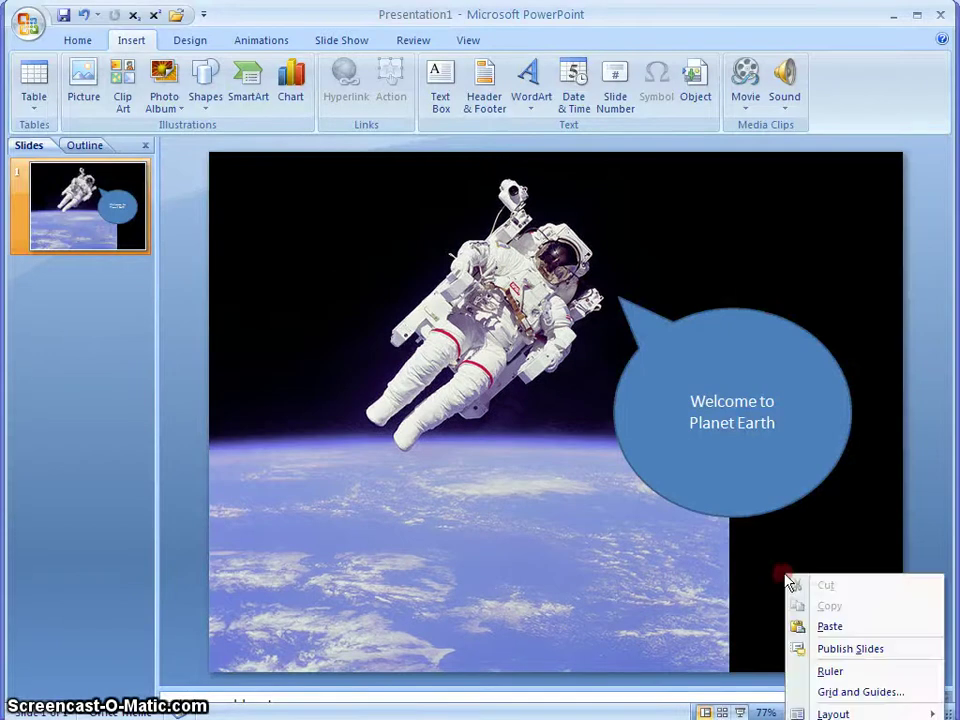
click(832, 627)
drag(591, 392, 416, 628)
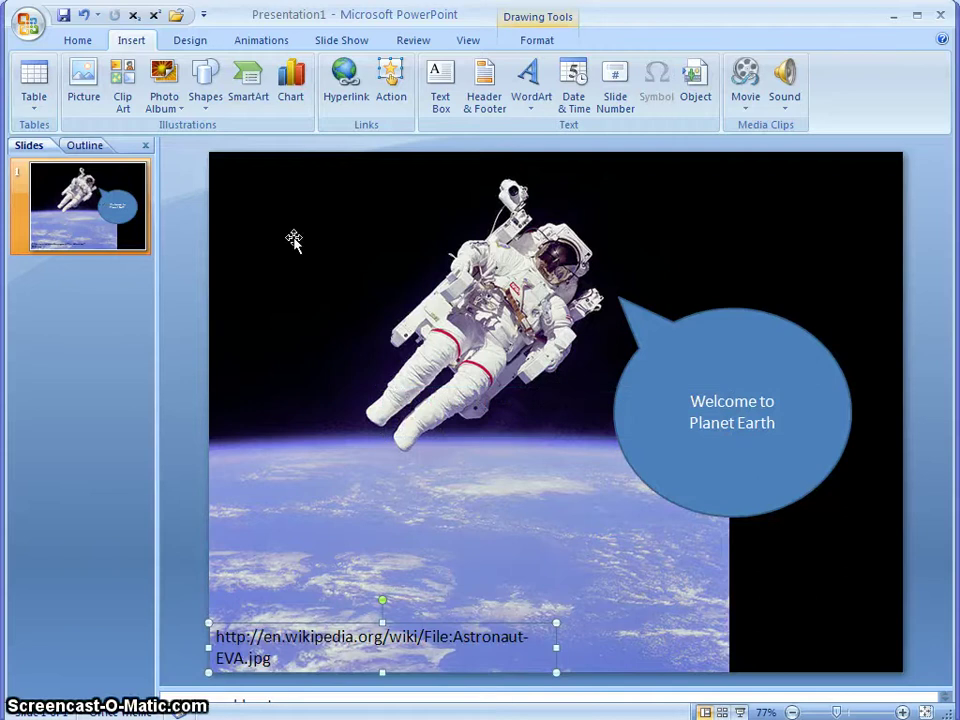
Set the source address text to font size 10 and move it down to the slide's bottom edge.
click(79, 43)
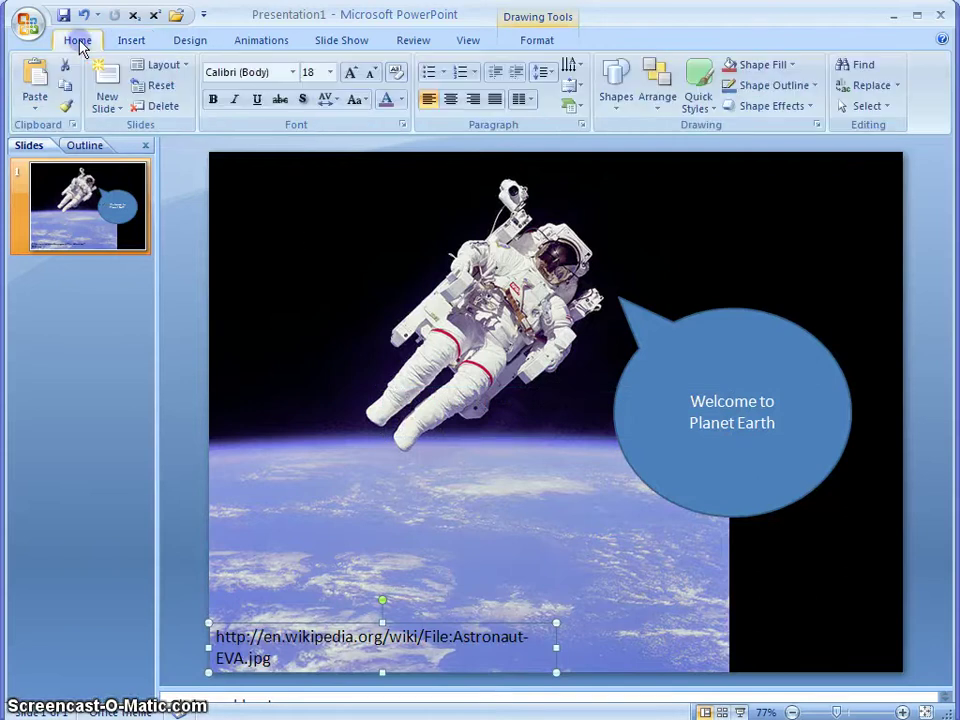
click(330, 73)
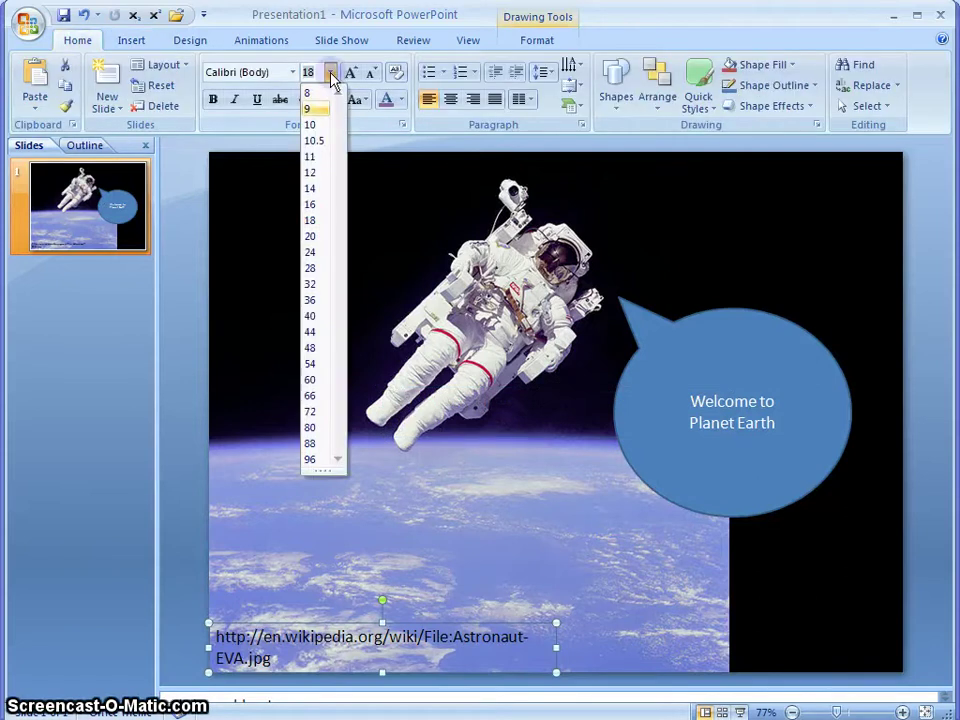
click(316, 124)
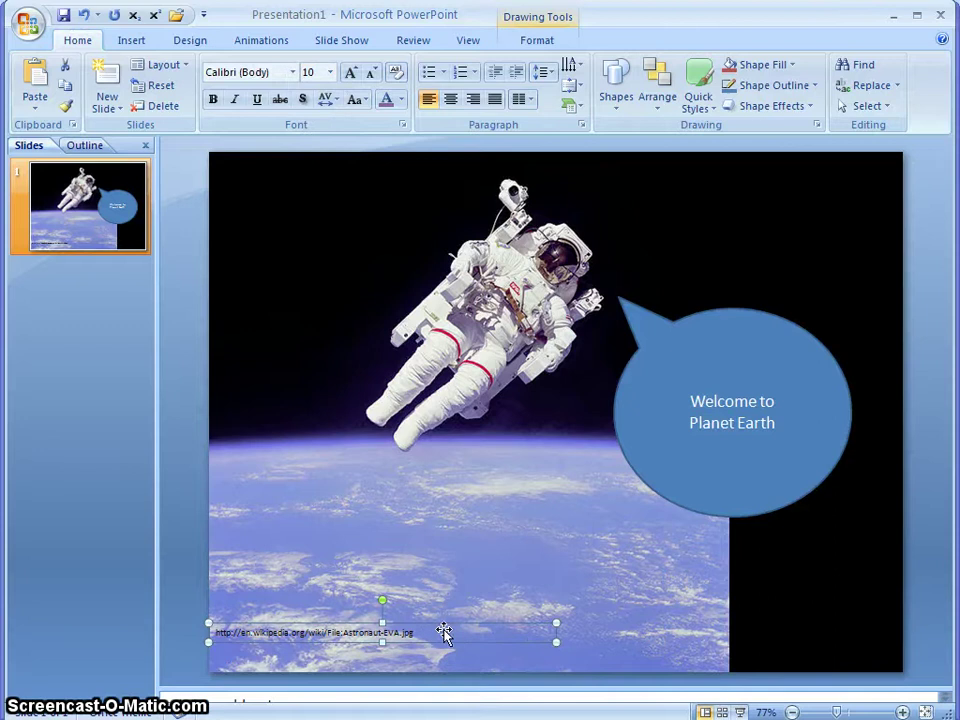
drag(446, 624, 437, 656)
click(816, 647)
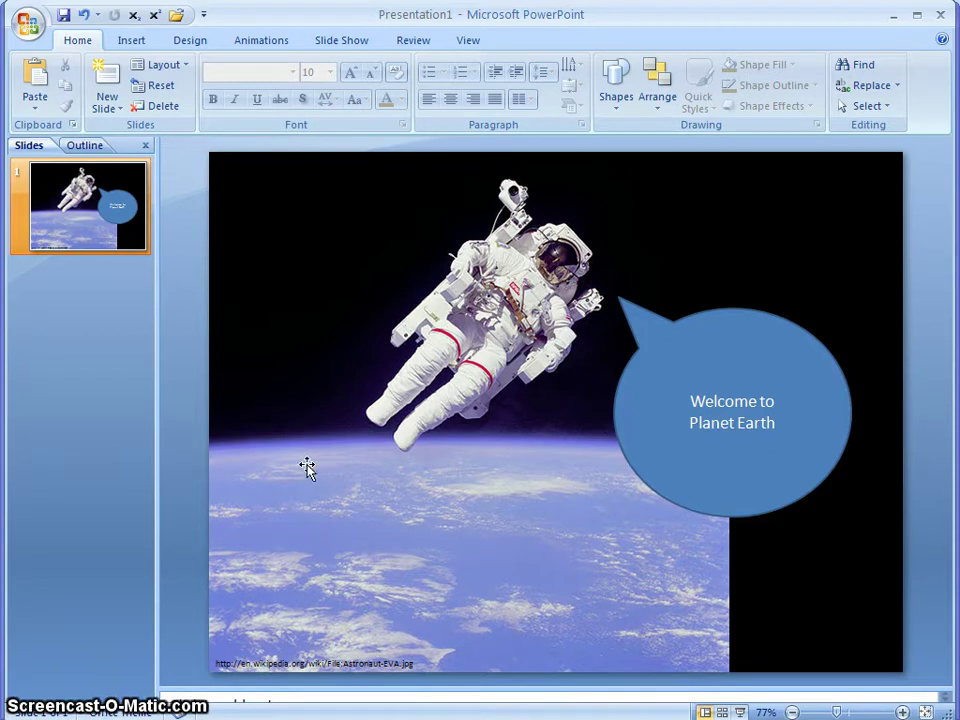
click(190, 458)
click(34, 238)
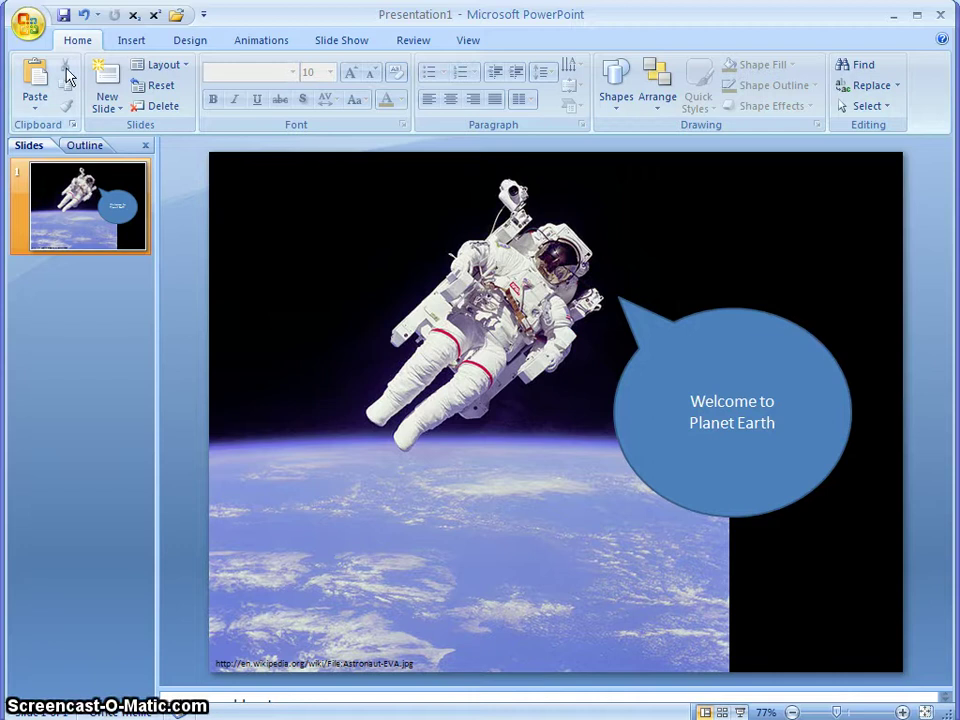
Start saving a copy of the presentation in another format and name the file "astronaut" in My Documents.
click(30, 22)
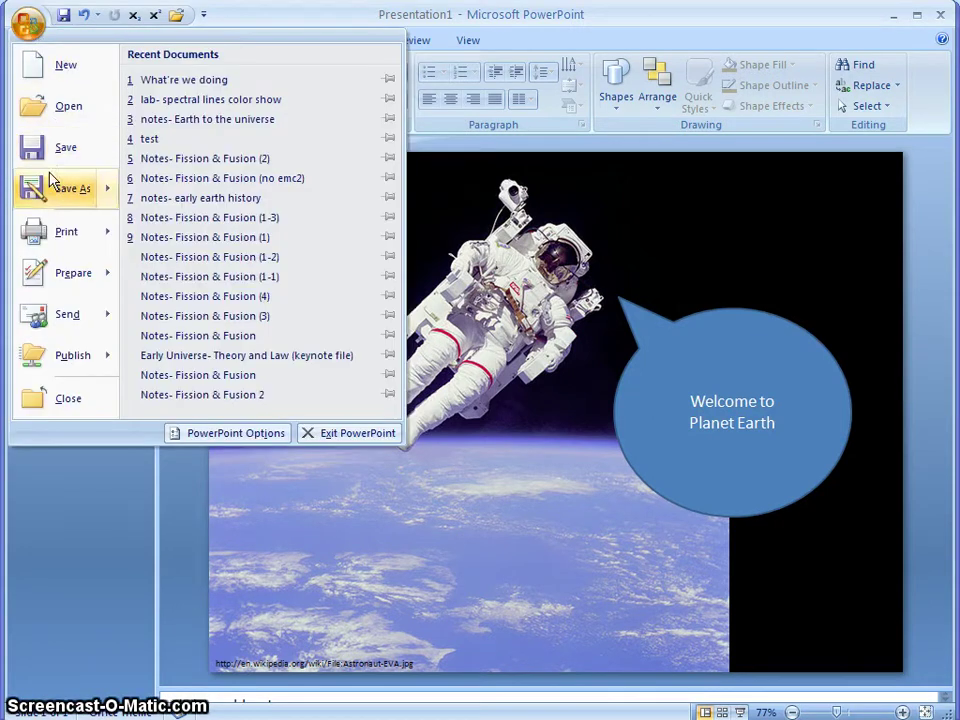
mouse_move(52, 202)
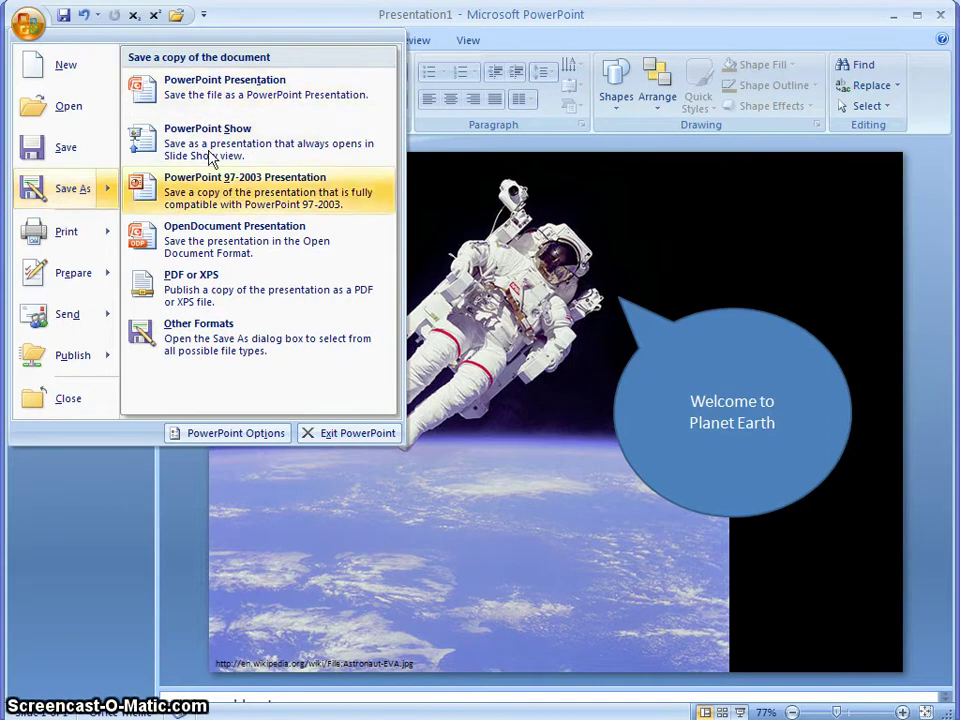
click(183, 340)
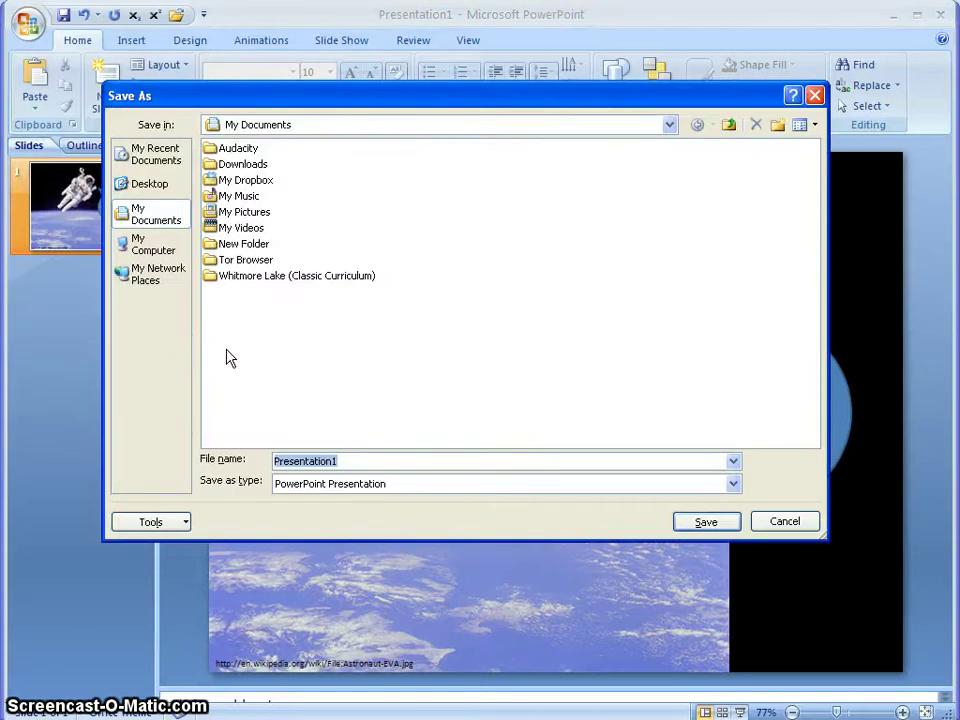
drag(360, 103, 344, 95)
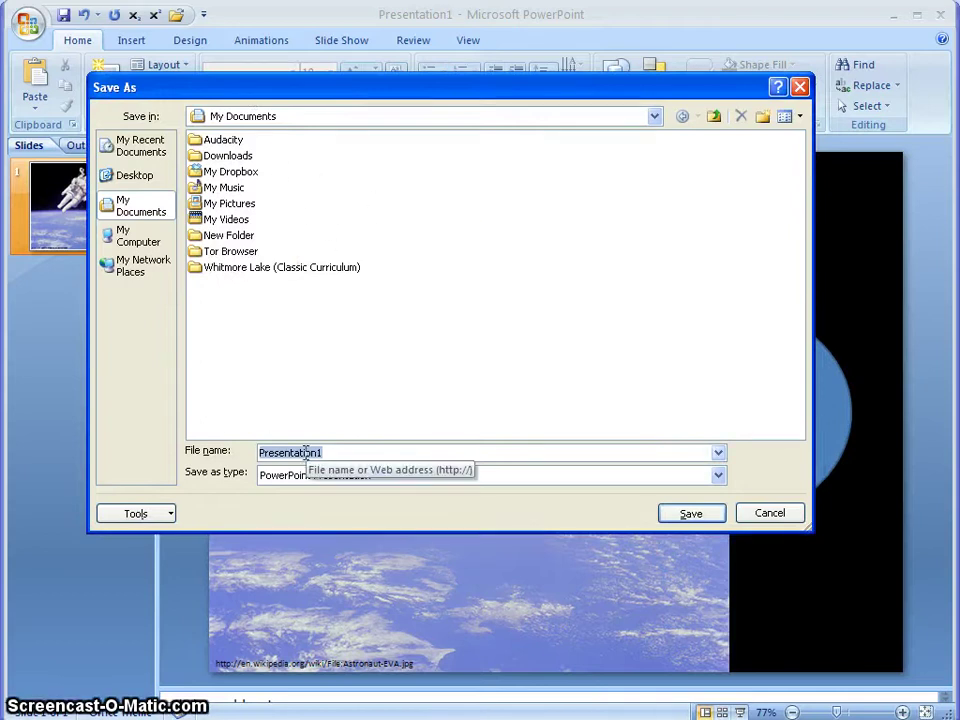
text(ast)
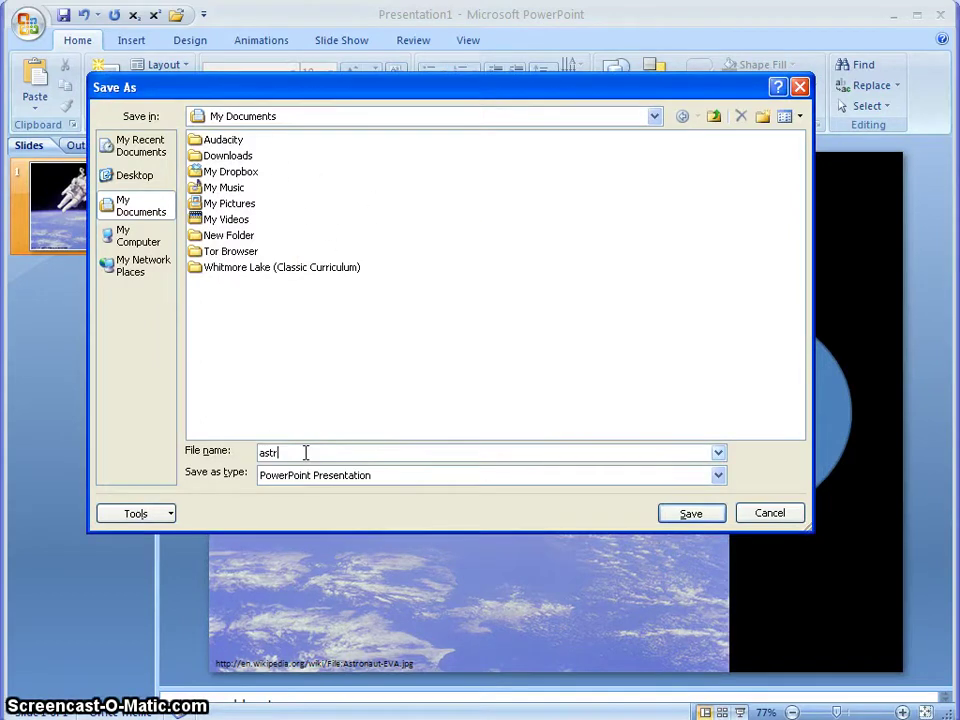
text(ronaut)
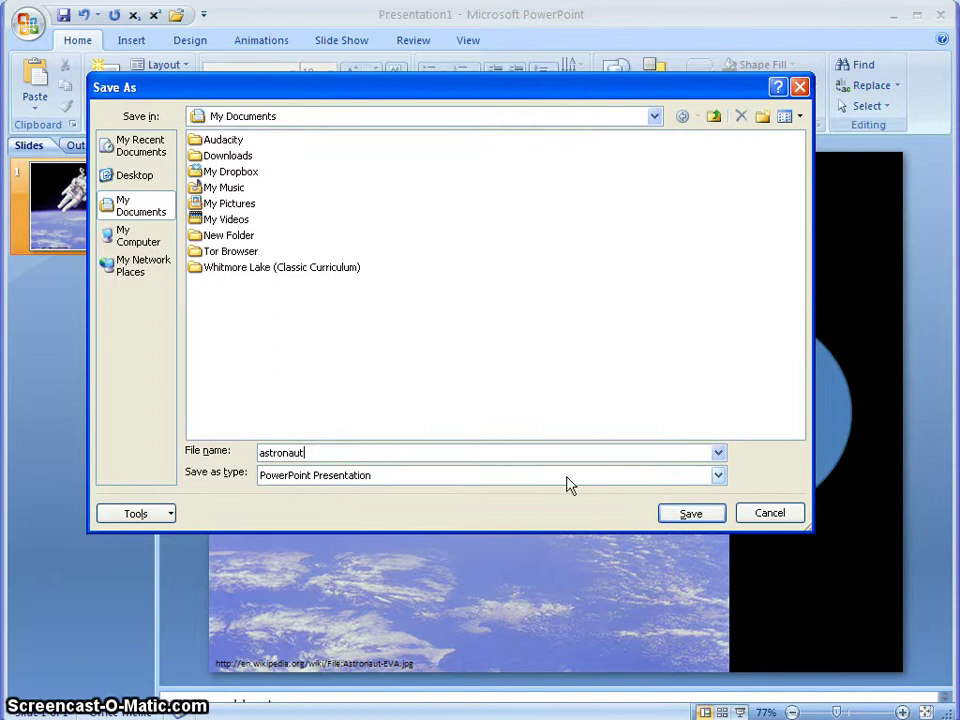
Set the file type for the saved copy to JPEG File Interchange Format.
click(718, 477)
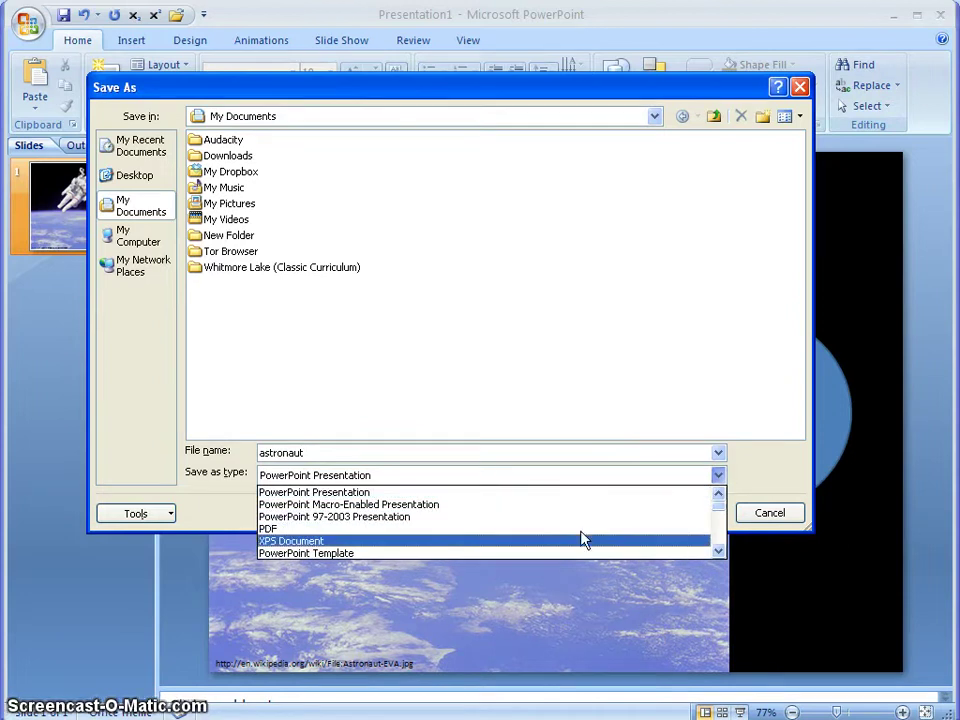
click(718, 551)
click(718, 551)
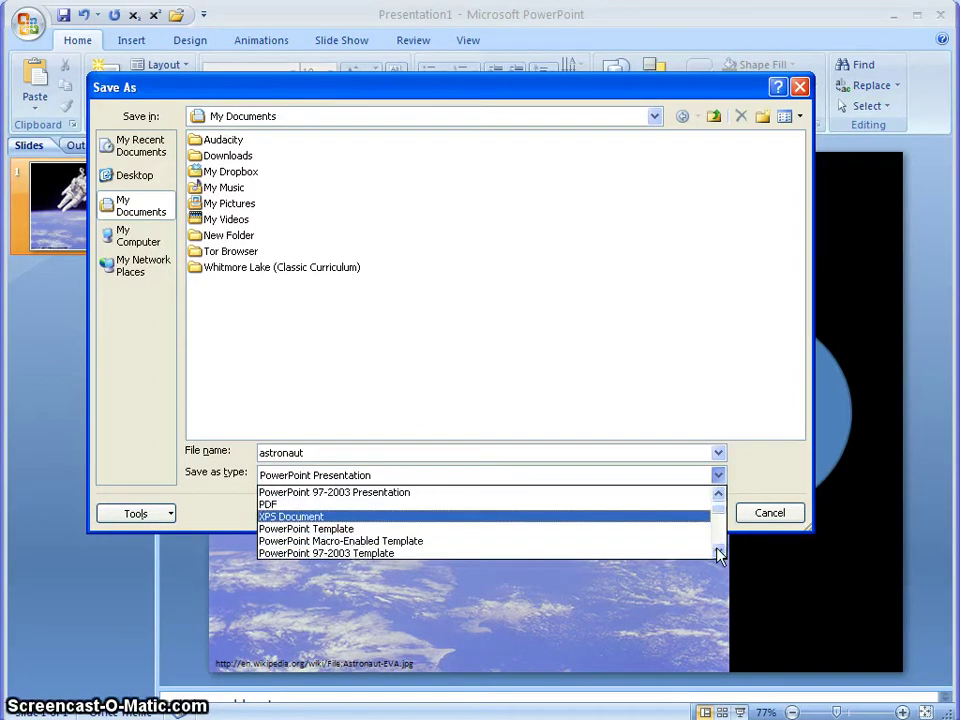
click(718, 553)
click(718, 553)
click(718, 553)
click(718, 553)
click(718, 553)
click(718, 553)
click(718, 553)
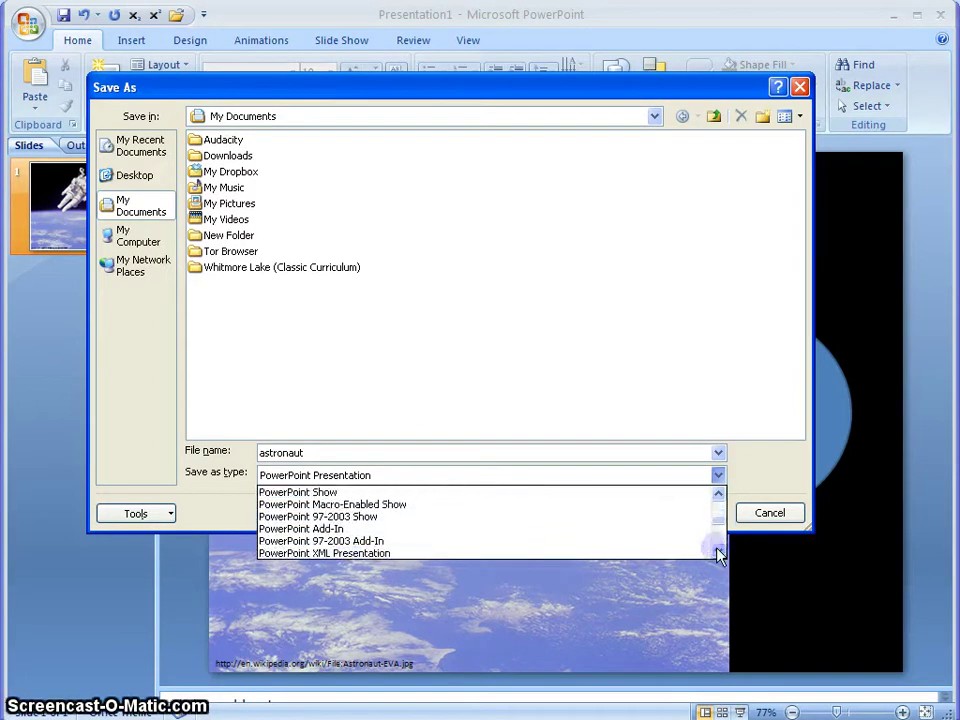
click(718, 553)
click(718, 553)
click(718, 553)
click(718, 553)
click(718, 553)
click(718, 553)
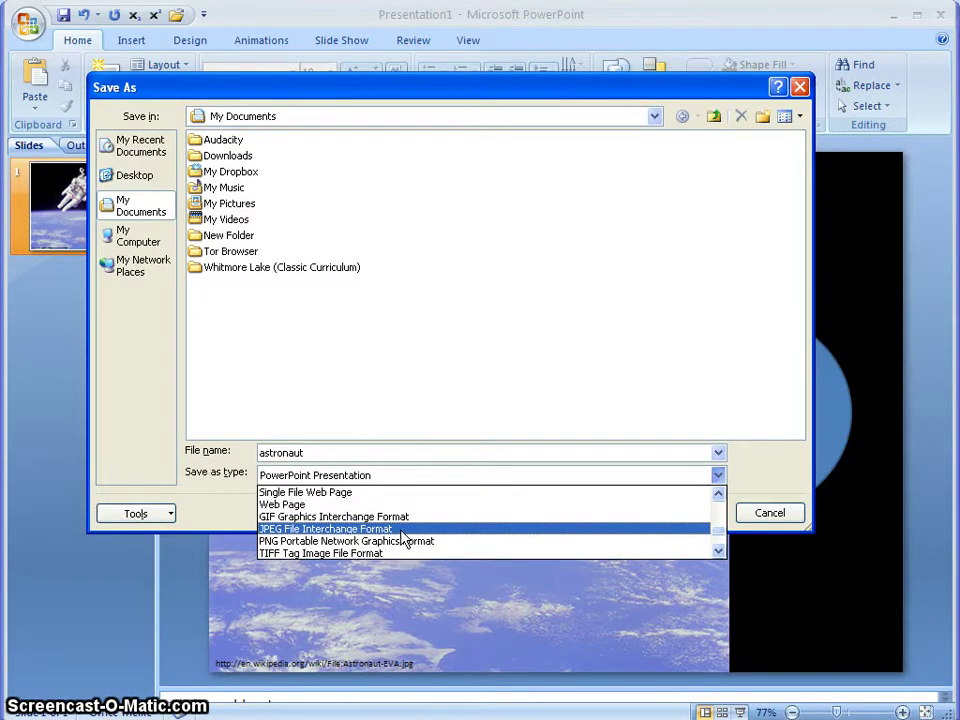
click(347, 530)
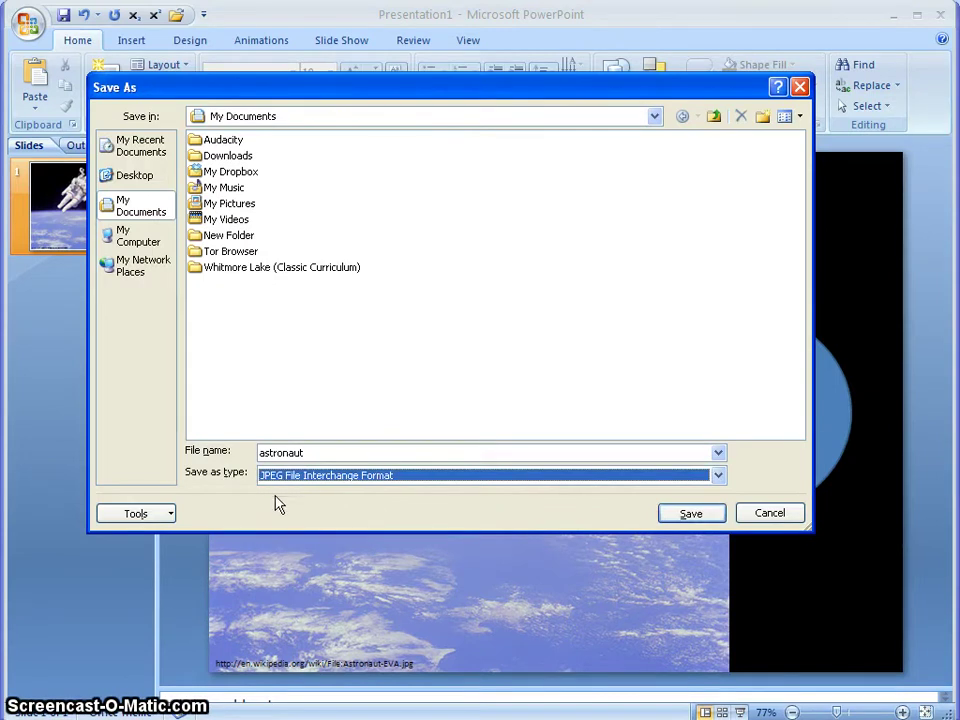
Save the JPEG, exporting only the current slide.
click(690, 513)
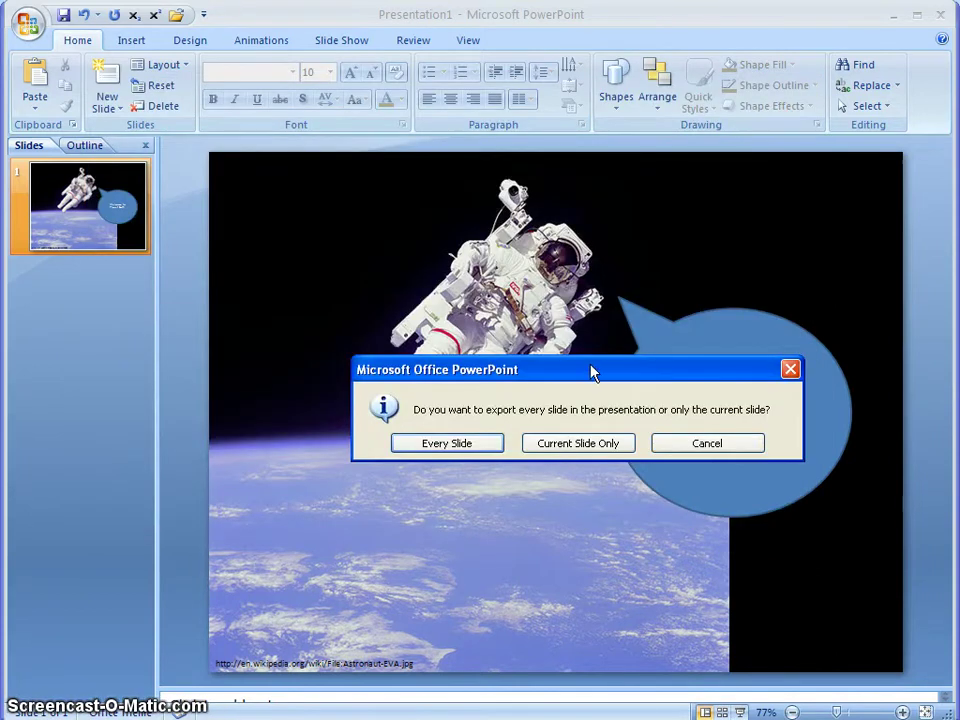
drag(590, 375, 544, 358)
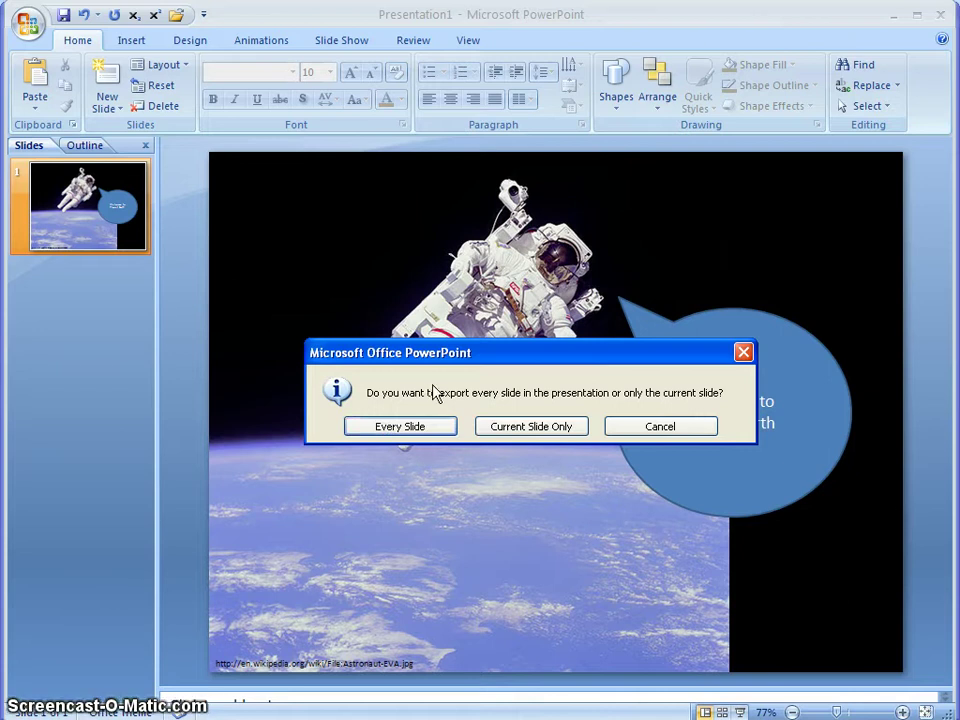
click(520, 432)
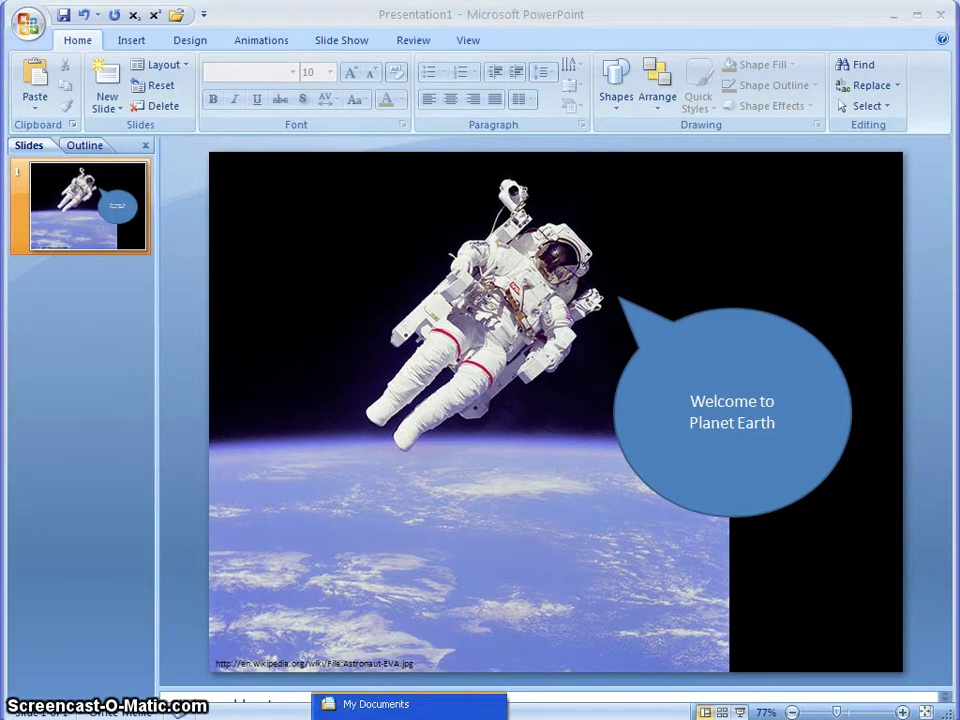
Switch to the My Documents folder and open the exported astronaut image in Windows Picture and Fax Viewer to check it.
click(388, 706)
drag(417, 127, 407, 92)
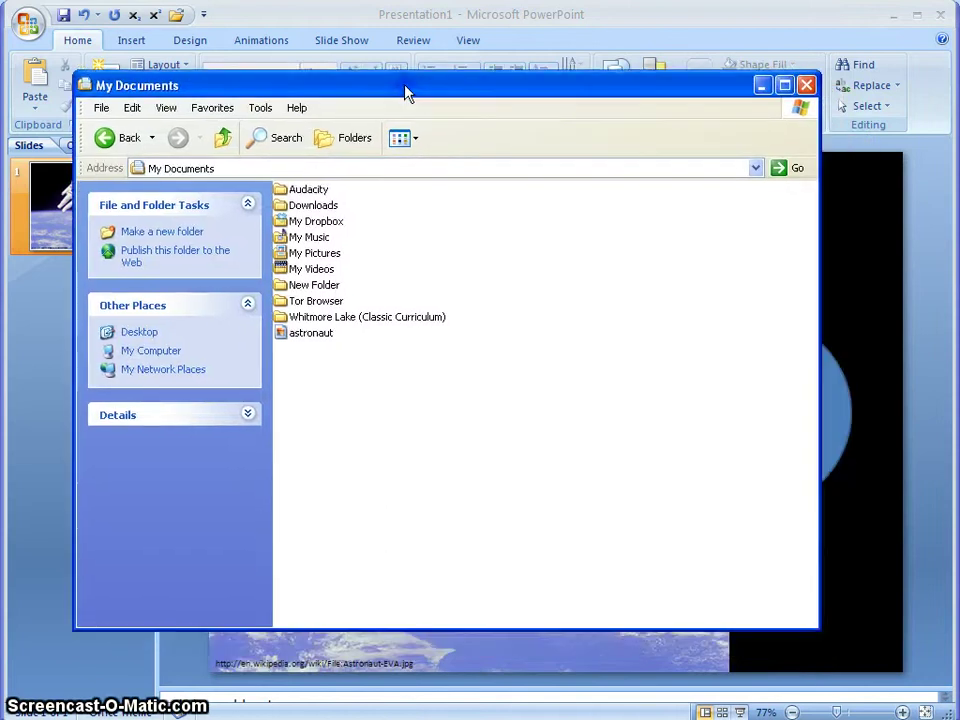
click(314, 336)
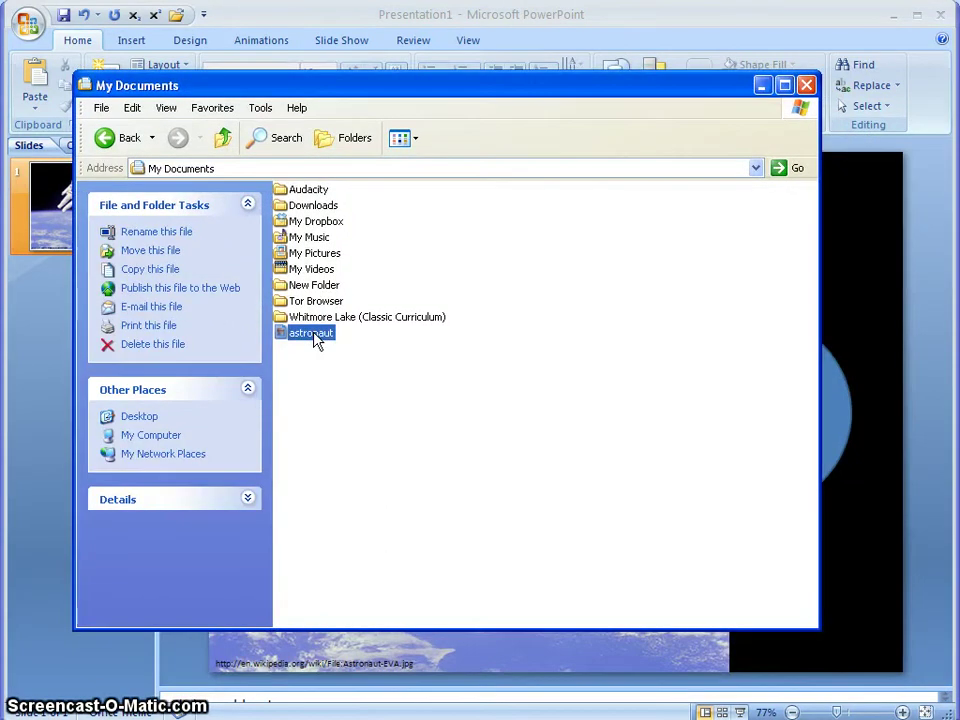
double_click(312, 334)
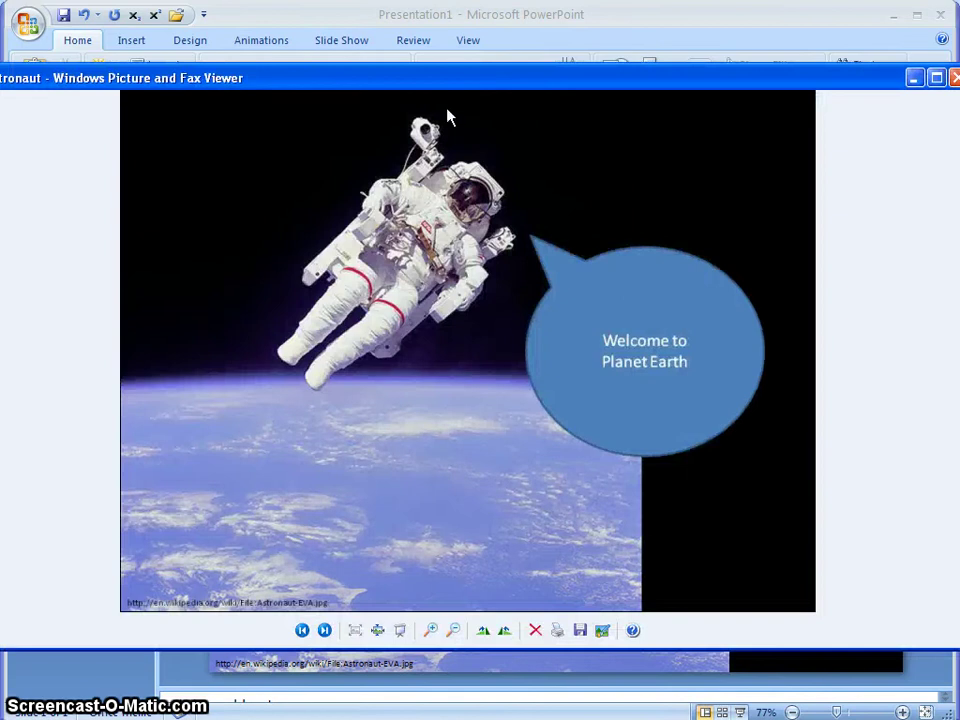
drag(427, 85, 480, 81)
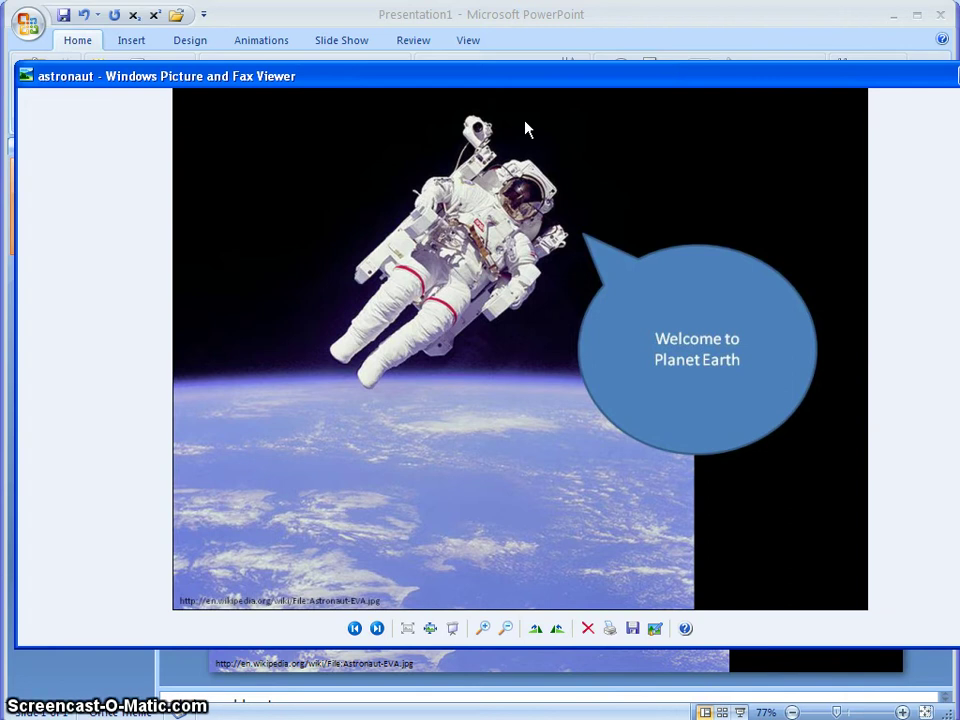
drag(515, 88, 503, 88)
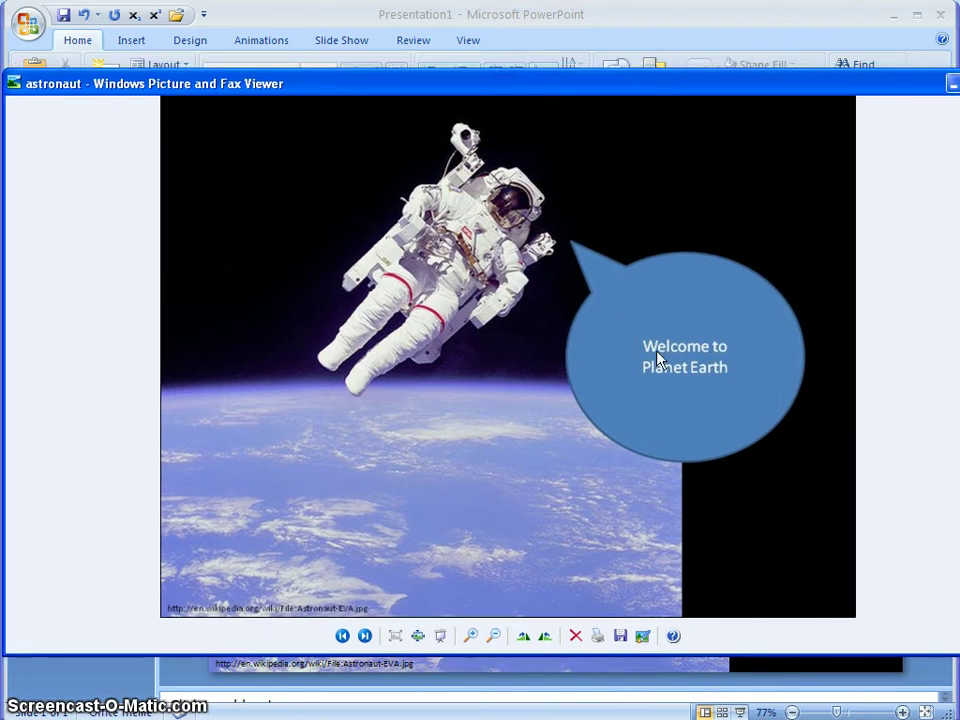